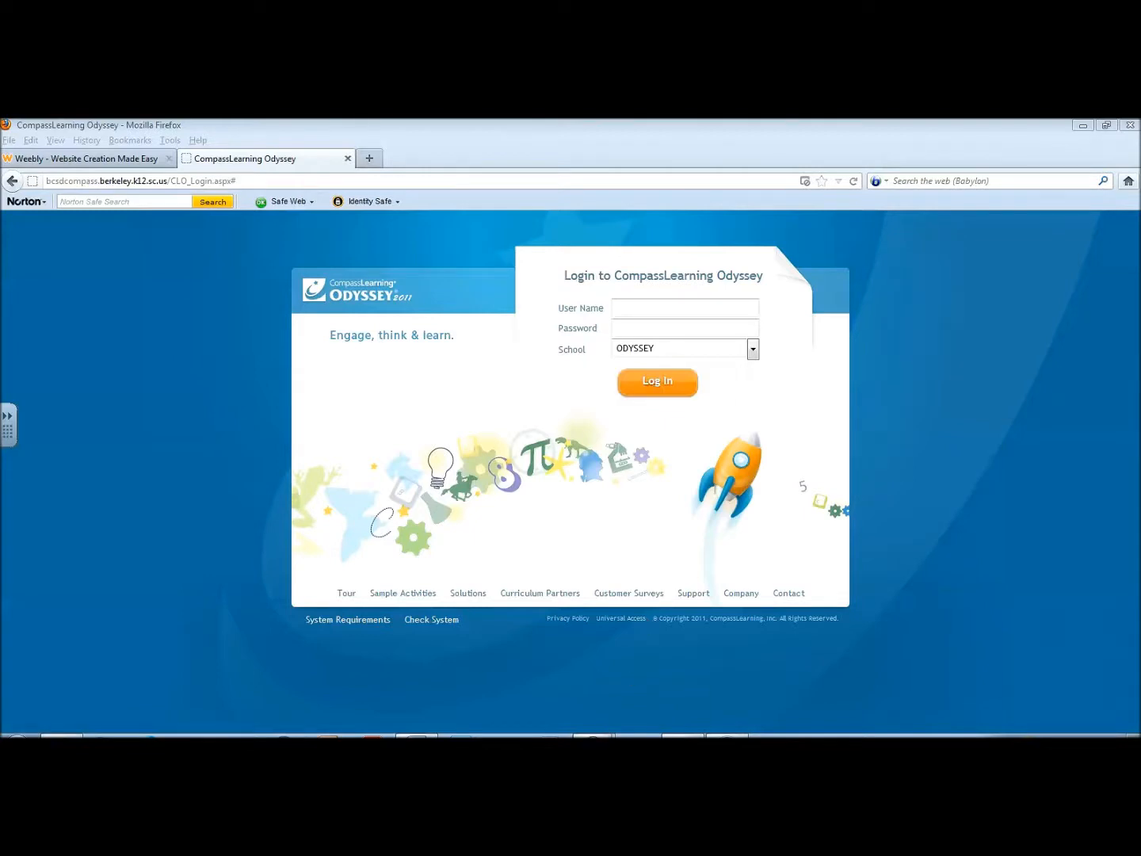
# Step: Switch to the Odyssey session, open the Assignment Builder and delete the work in progress to start a new assignment
pyautogui.click(586, 716)
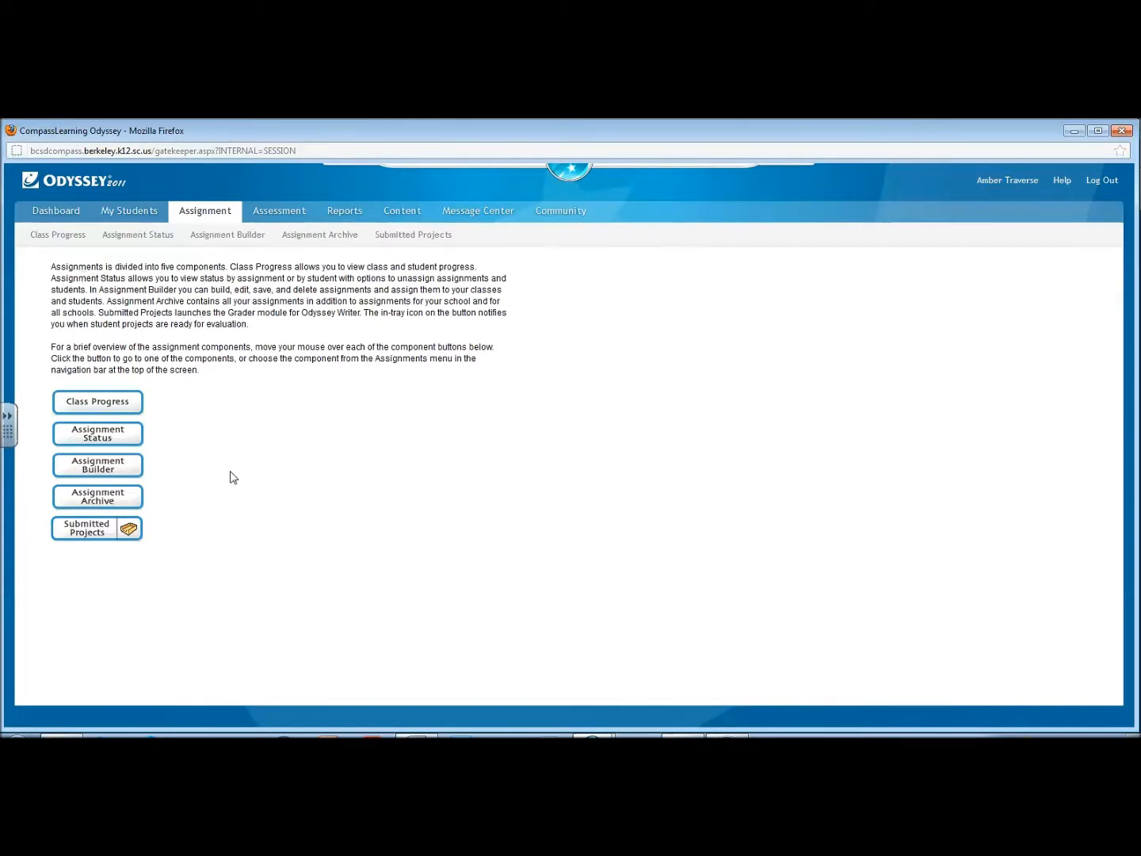
pyautogui.moveTo(106, 471)
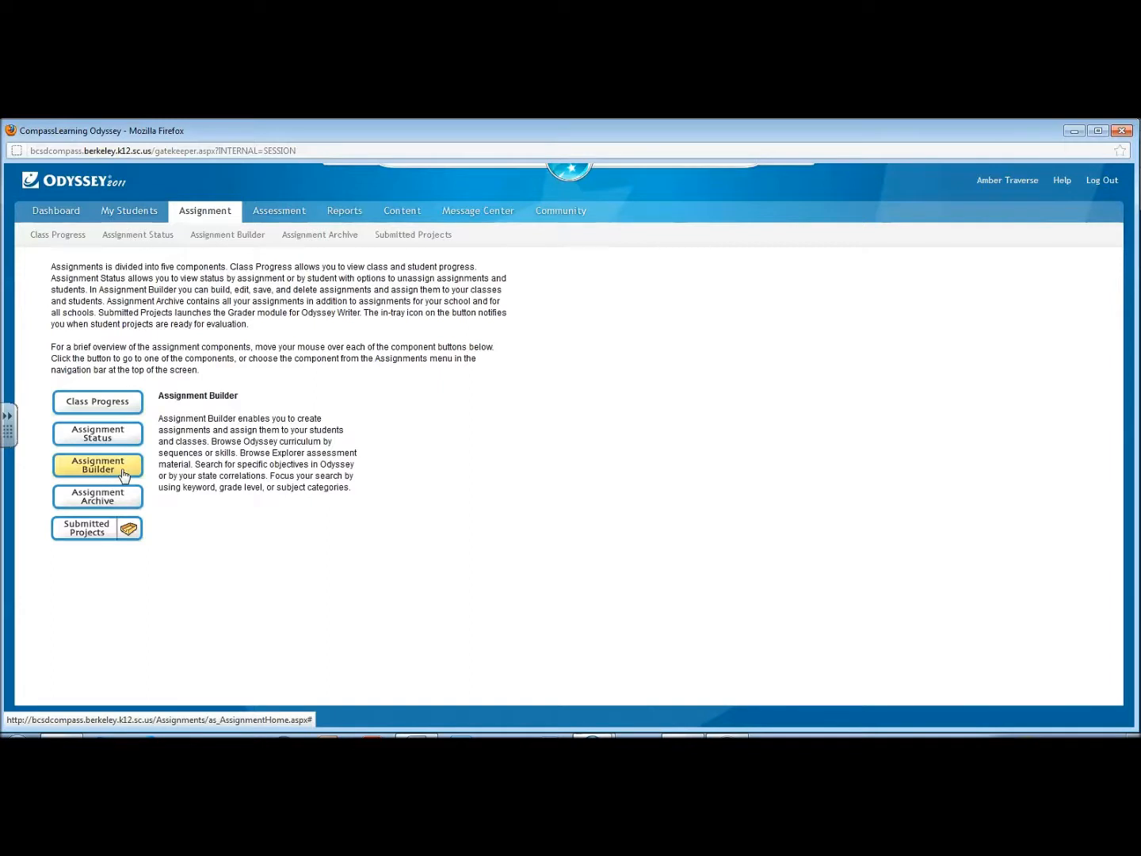
pyautogui.click(123, 474)
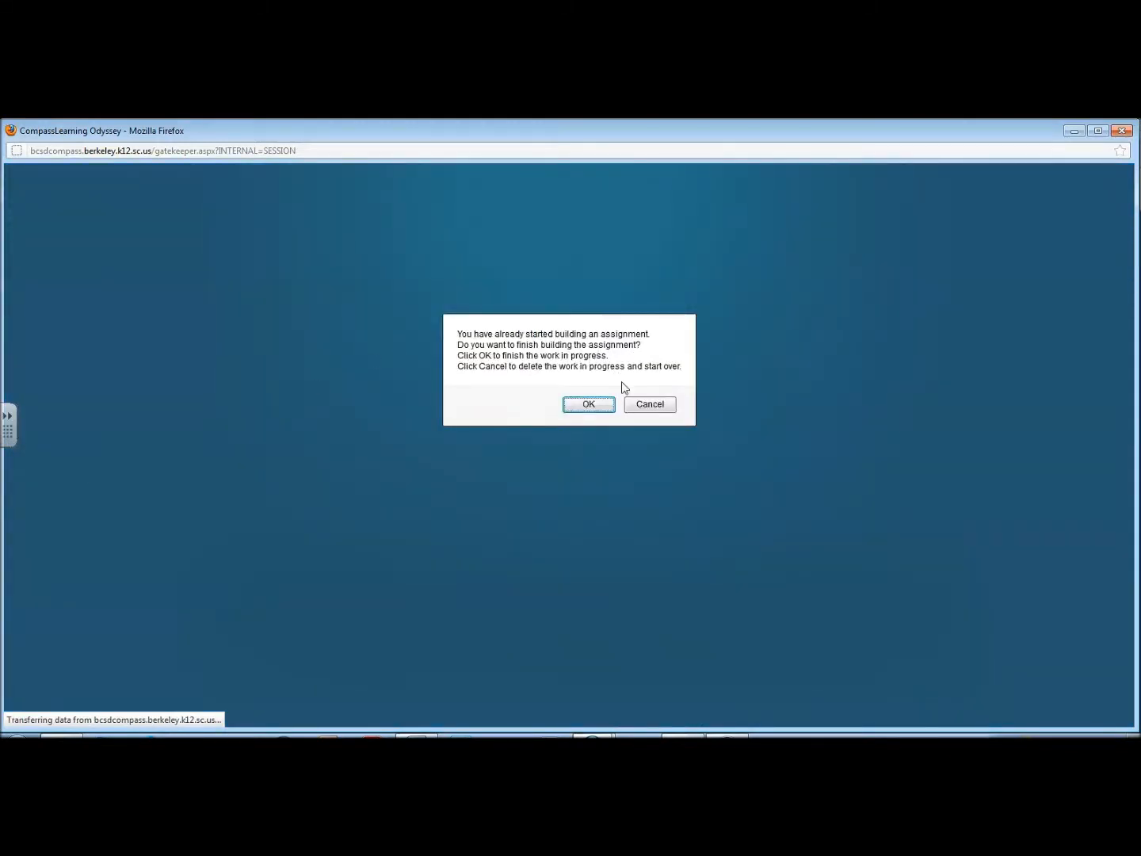
pyautogui.click(649, 405)
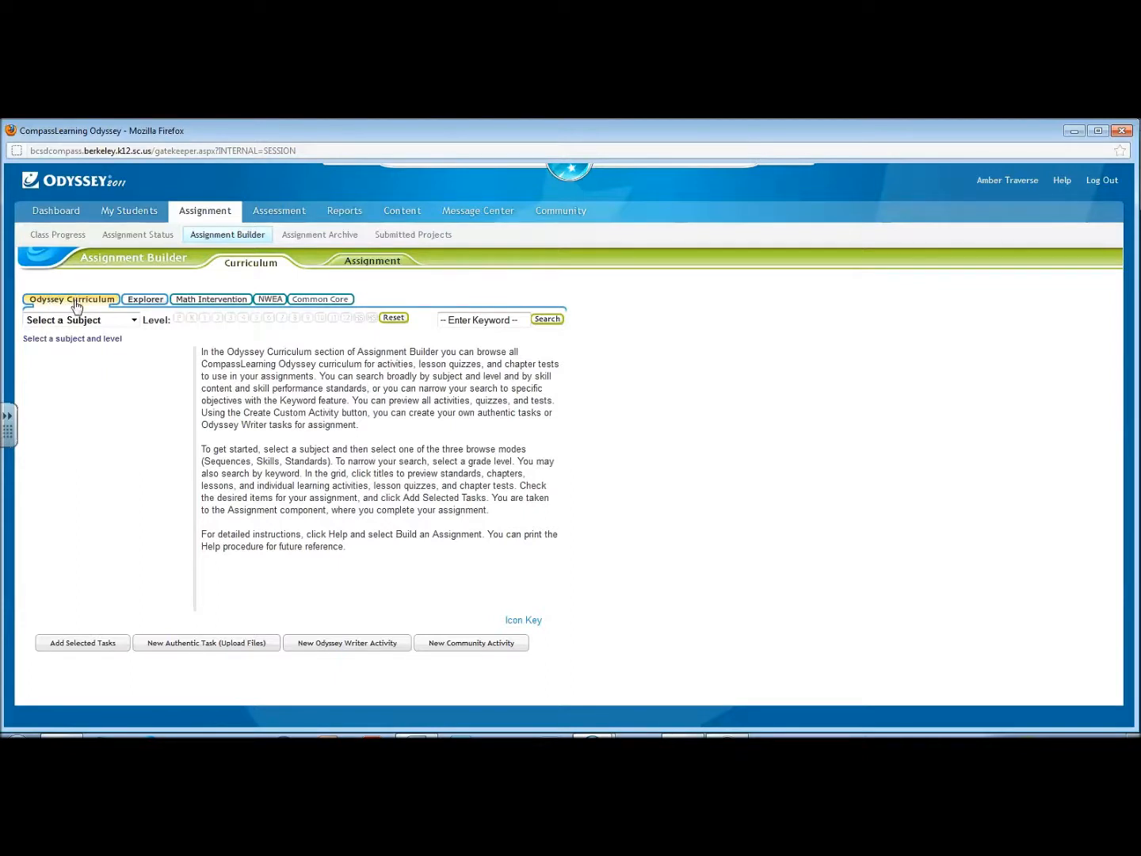
# Step: View the subjects offered in the Odyssey Curriculum and Explorer sections
pyautogui.click(132, 322)
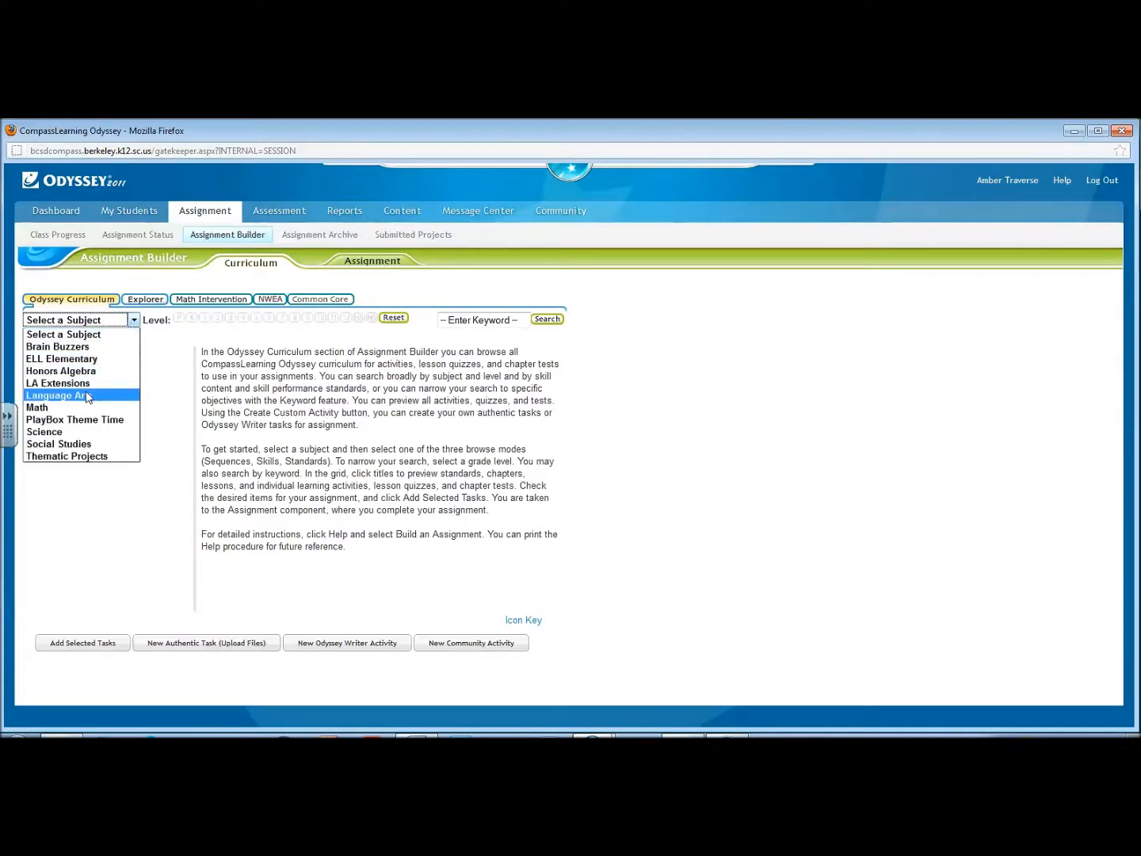
pyautogui.click(144, 301)
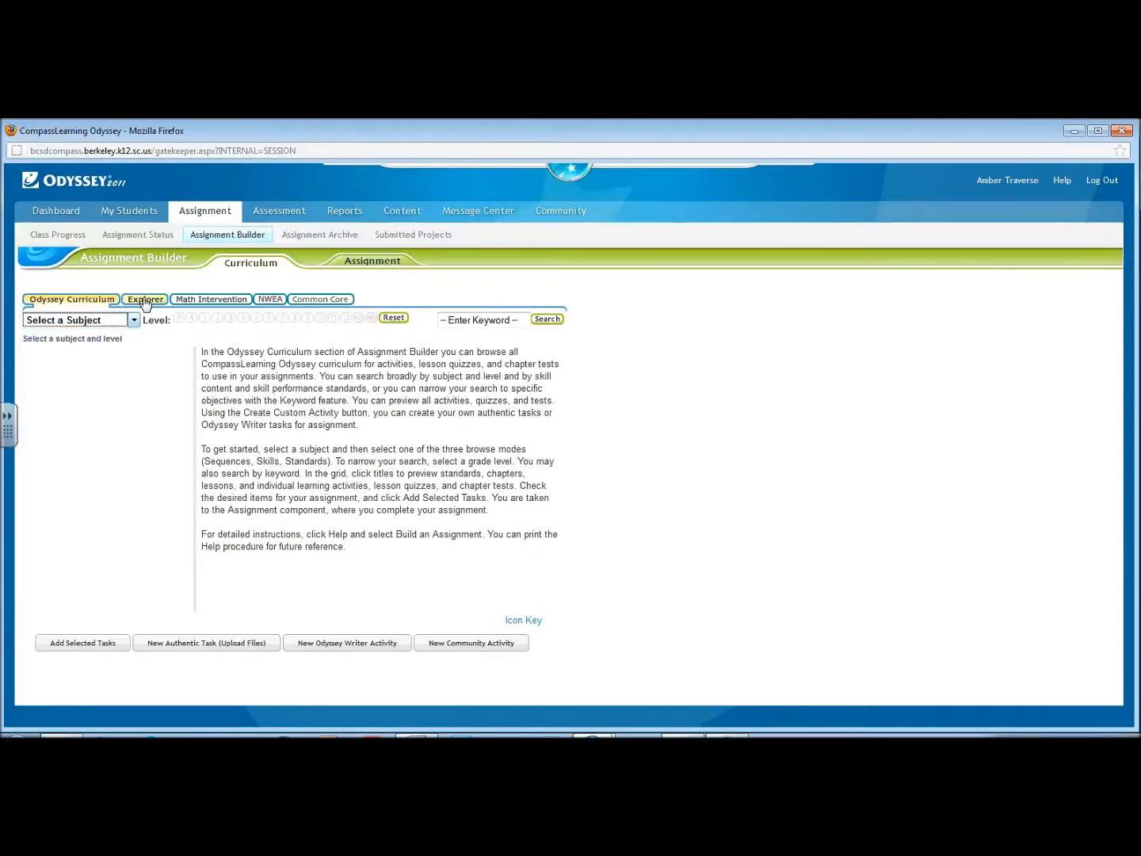
pyautogui.click(144, 302)
pyautogui.click(133, 320)
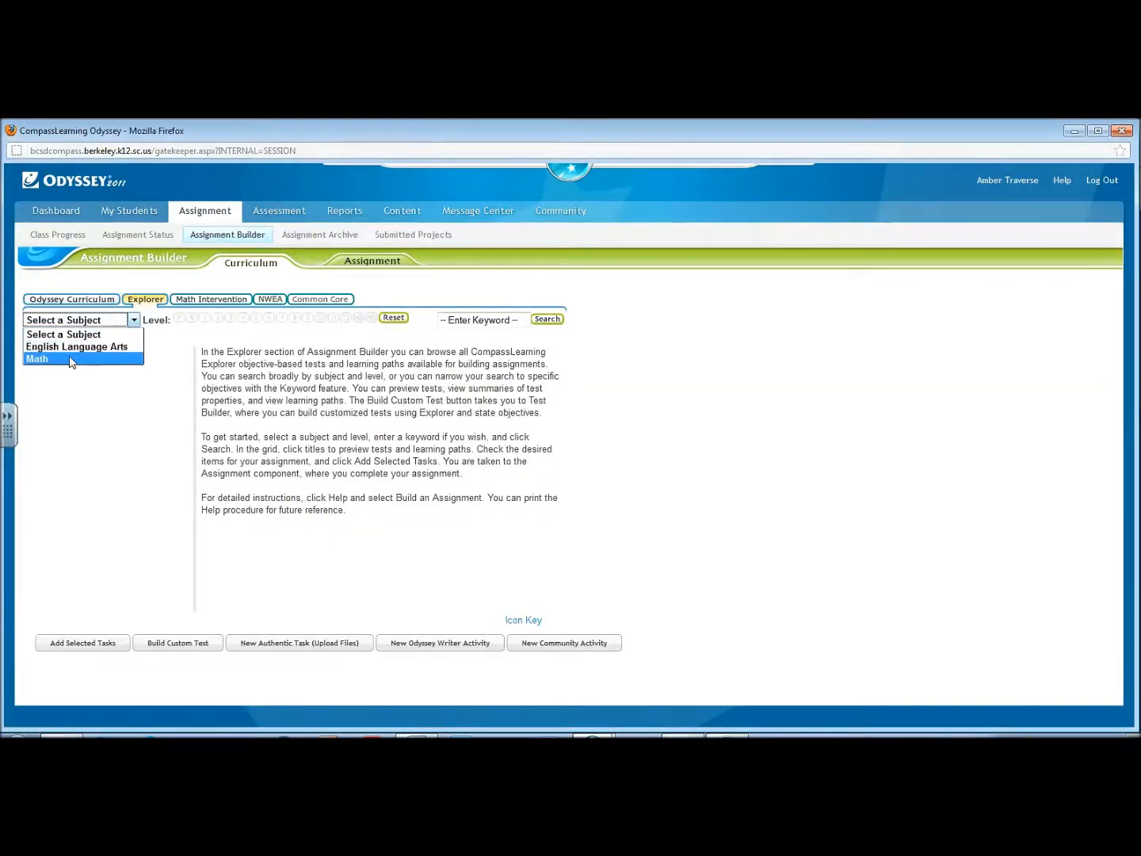
# Step: Show the levels available for the Math Intervention subject in the Math Intervention section
pyautogui.click(182, 304)
pyautogui.click(183, 304)
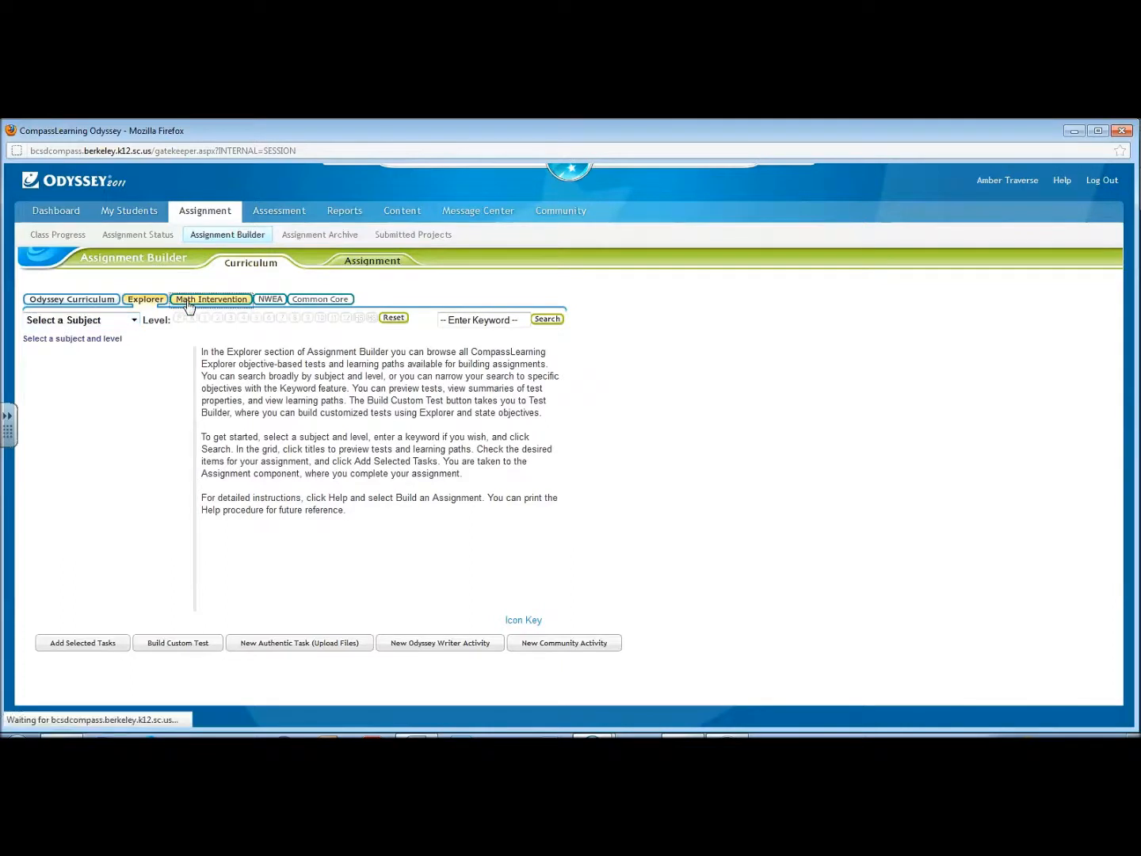
pyautogui.click(134, 321)
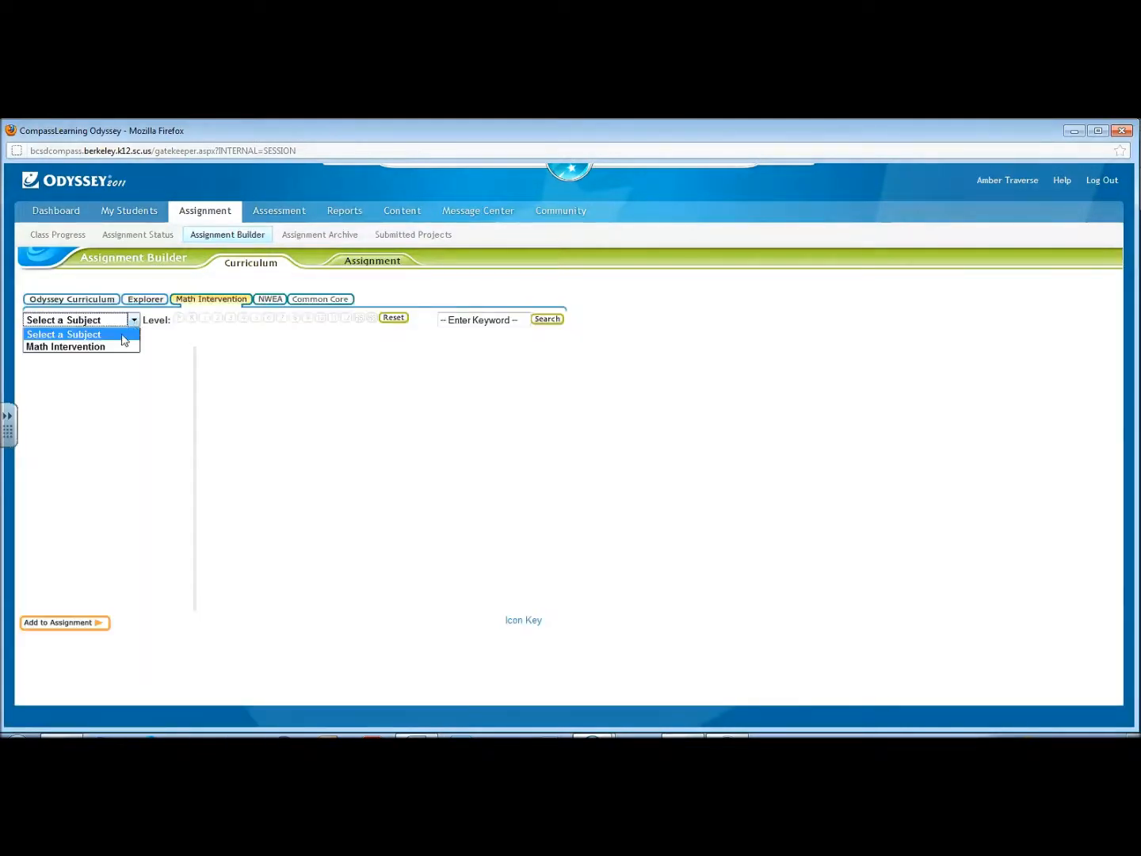
pyautogui.click(115, 348)
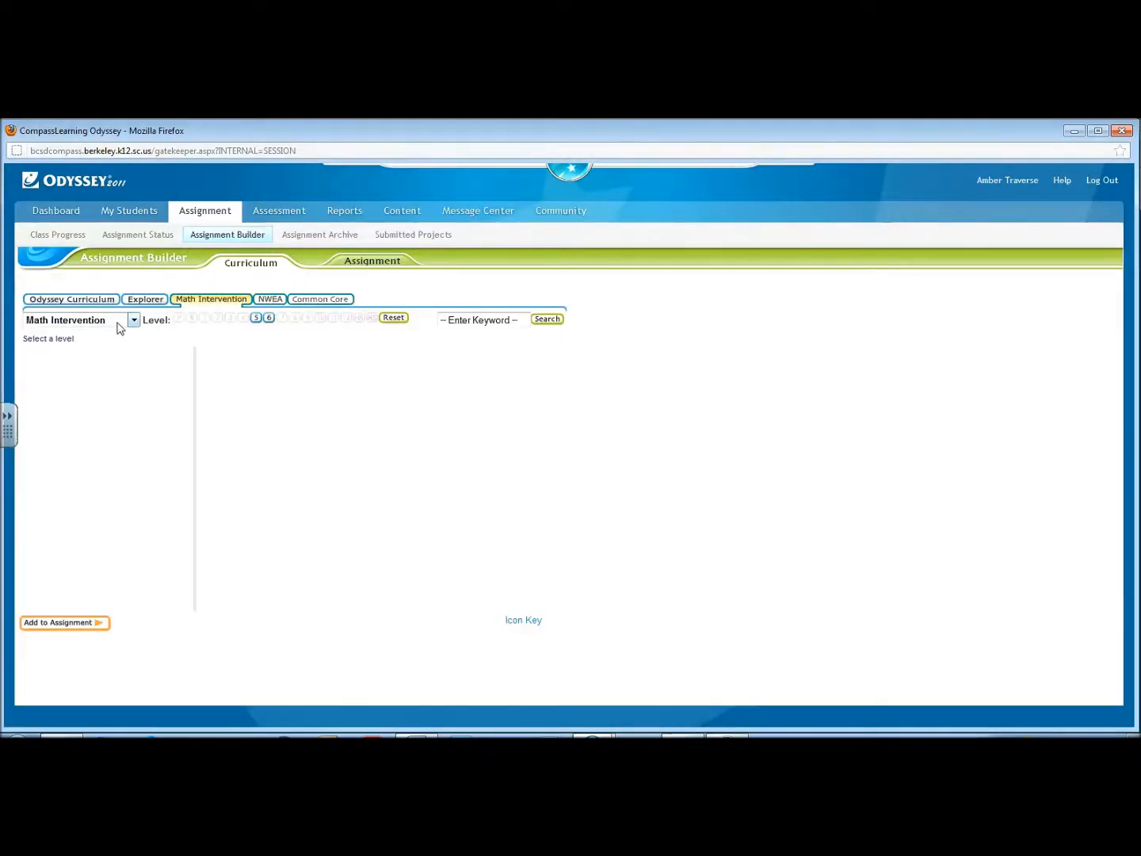
# Step: List the NWEA learning paths for the Math subject
pyautogui.click(269, 301)
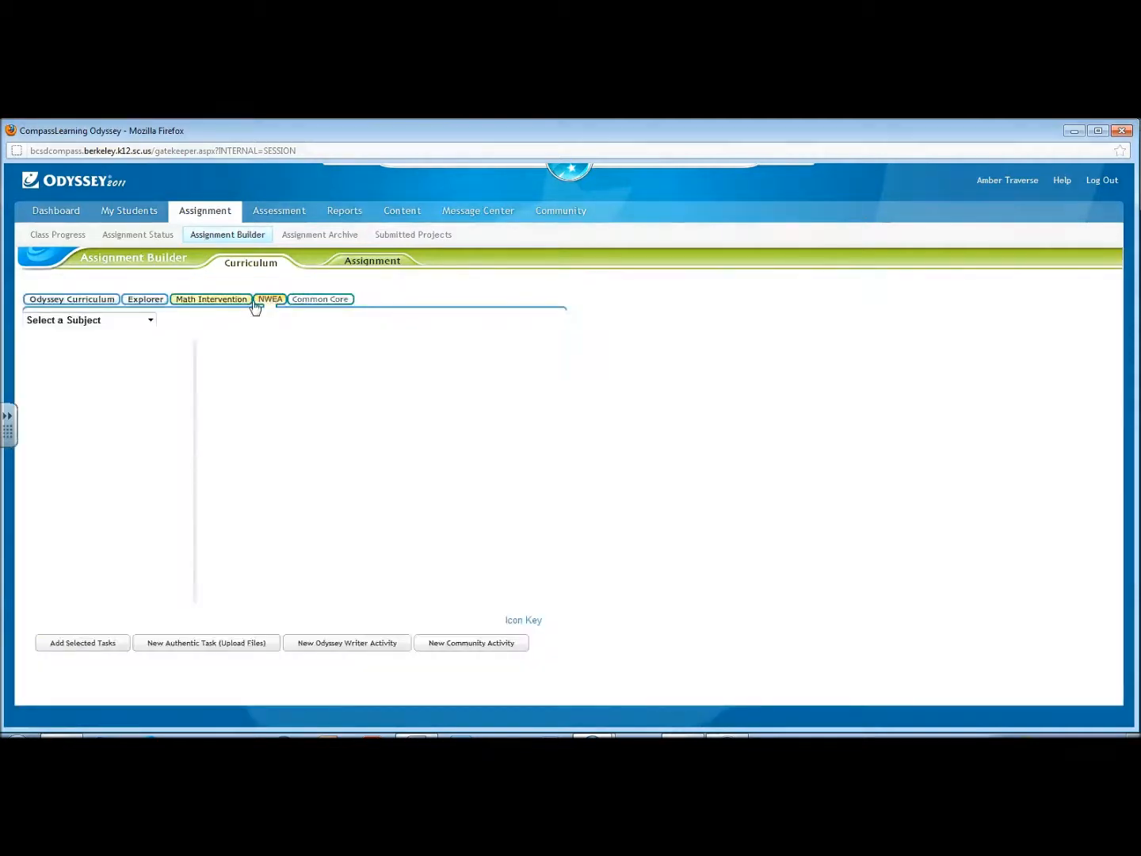
pyautogui.click(126, 321)
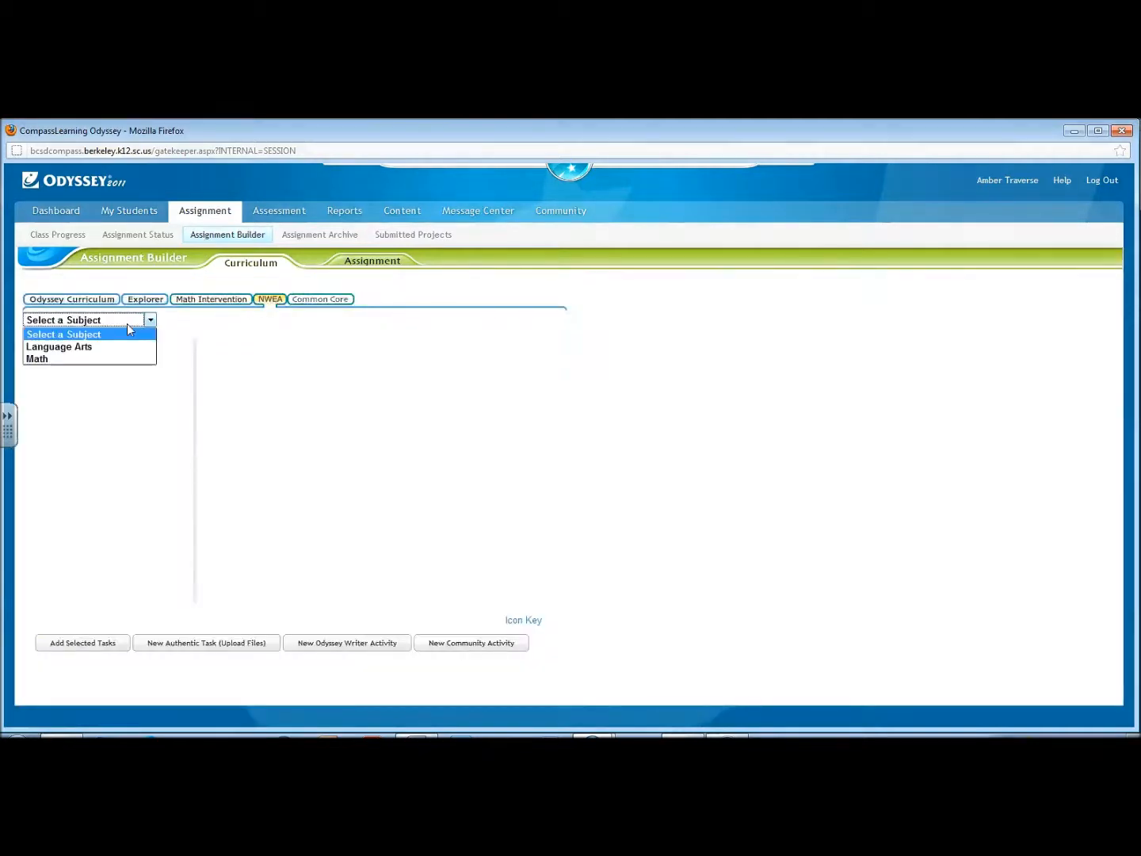
pyautogui.click(102, 359)
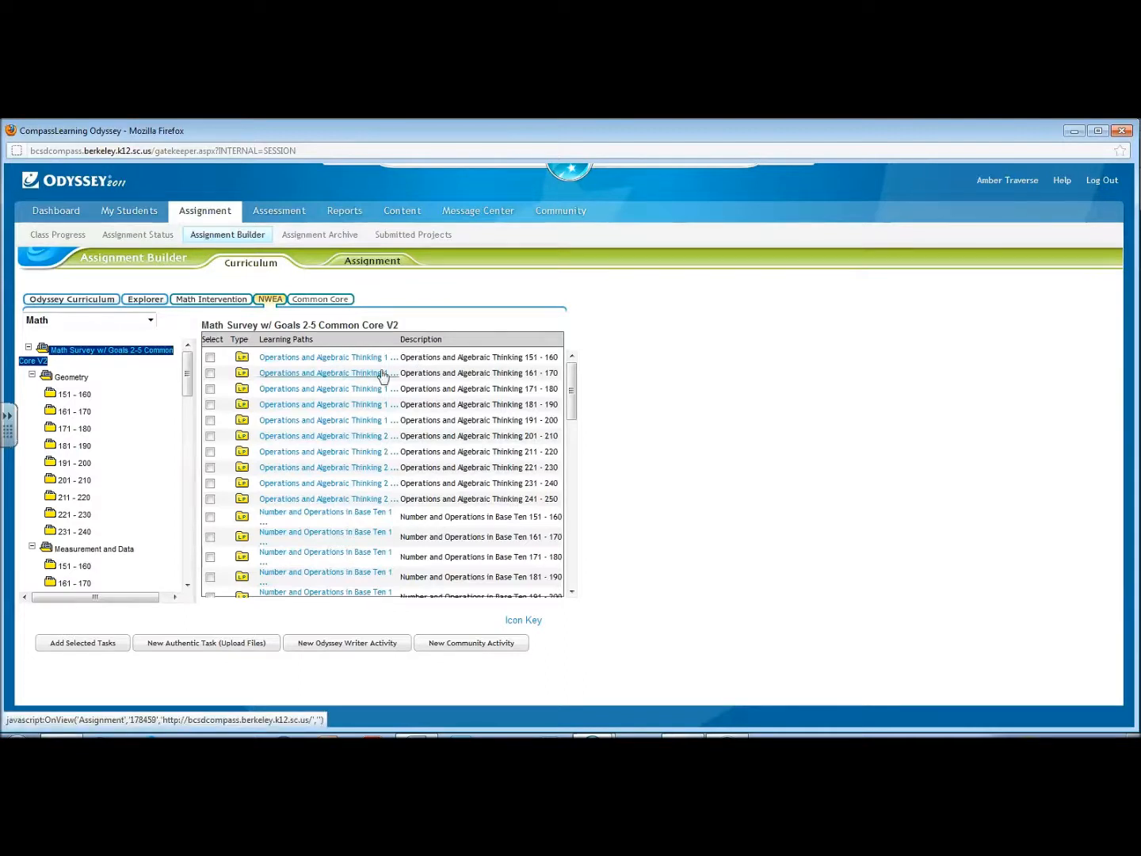
# Step: List the Common Core standards for Math at level 3
pyautogui.click(327, 302)
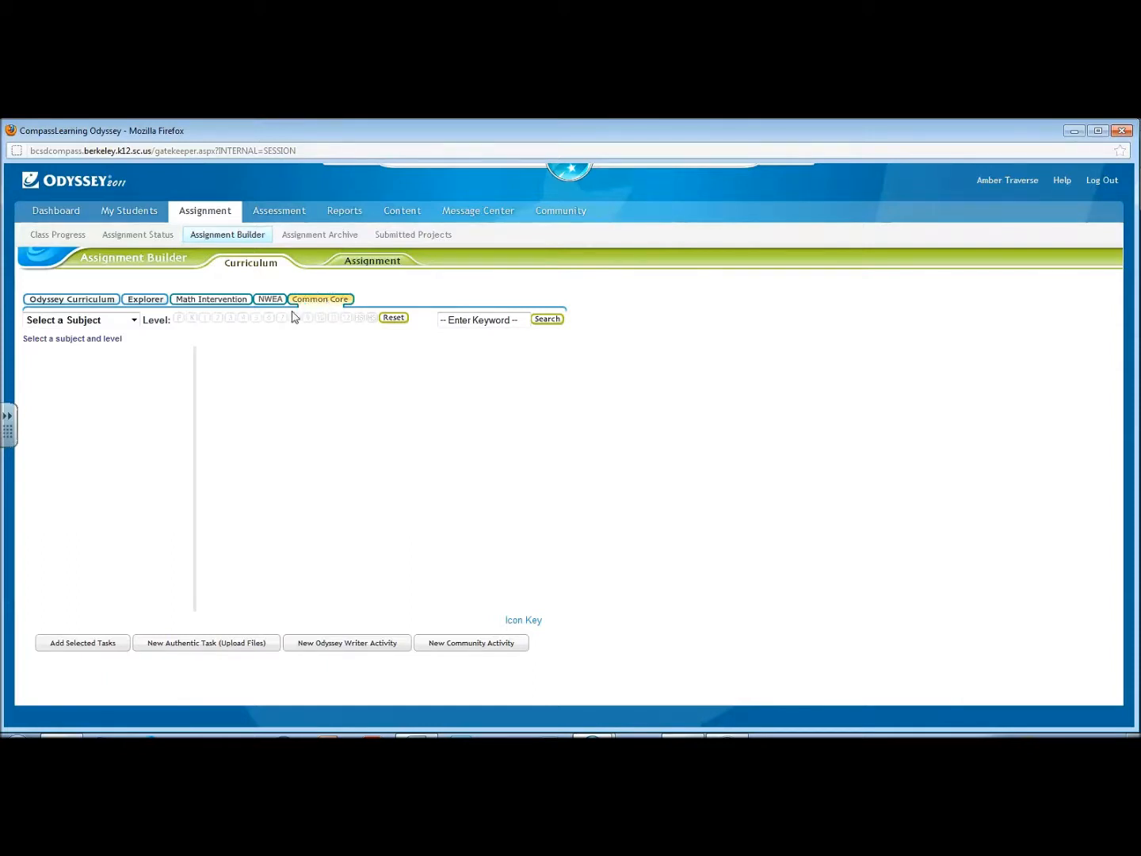
pyautogui.click(134, 321)
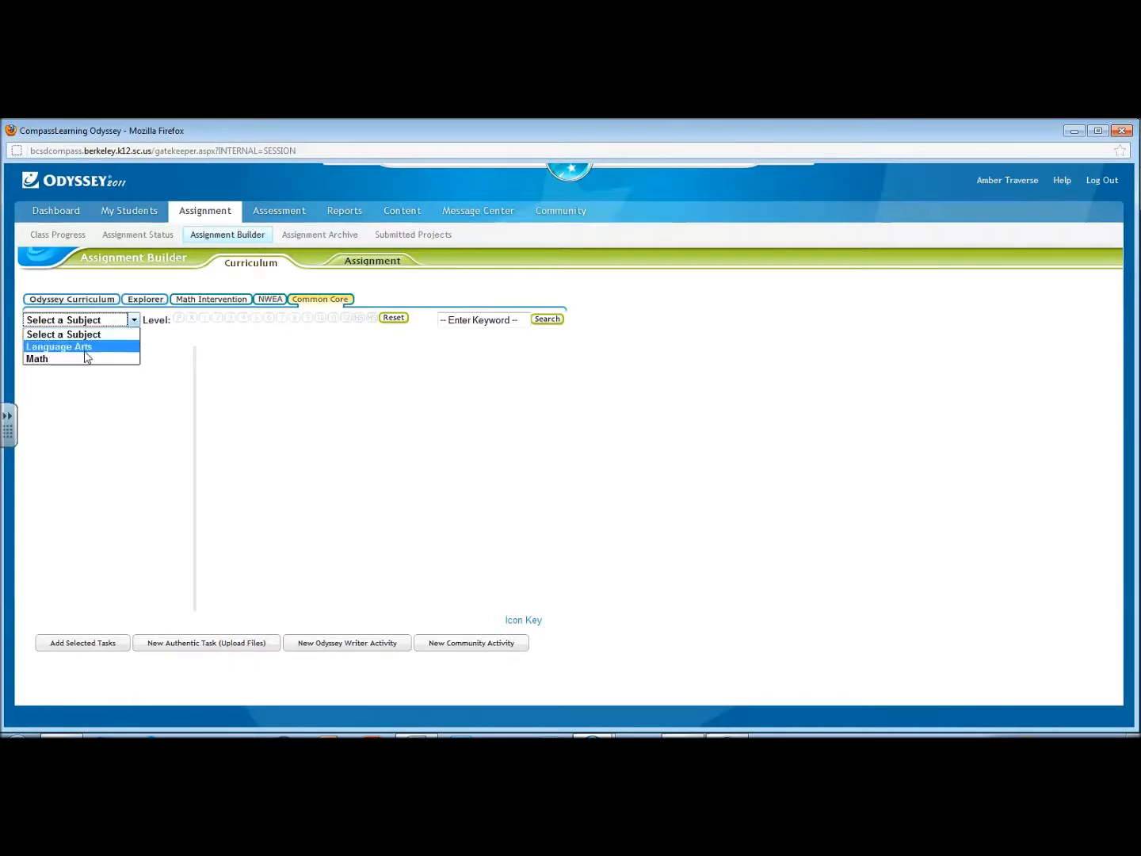
pyautogui.click(85, 358)
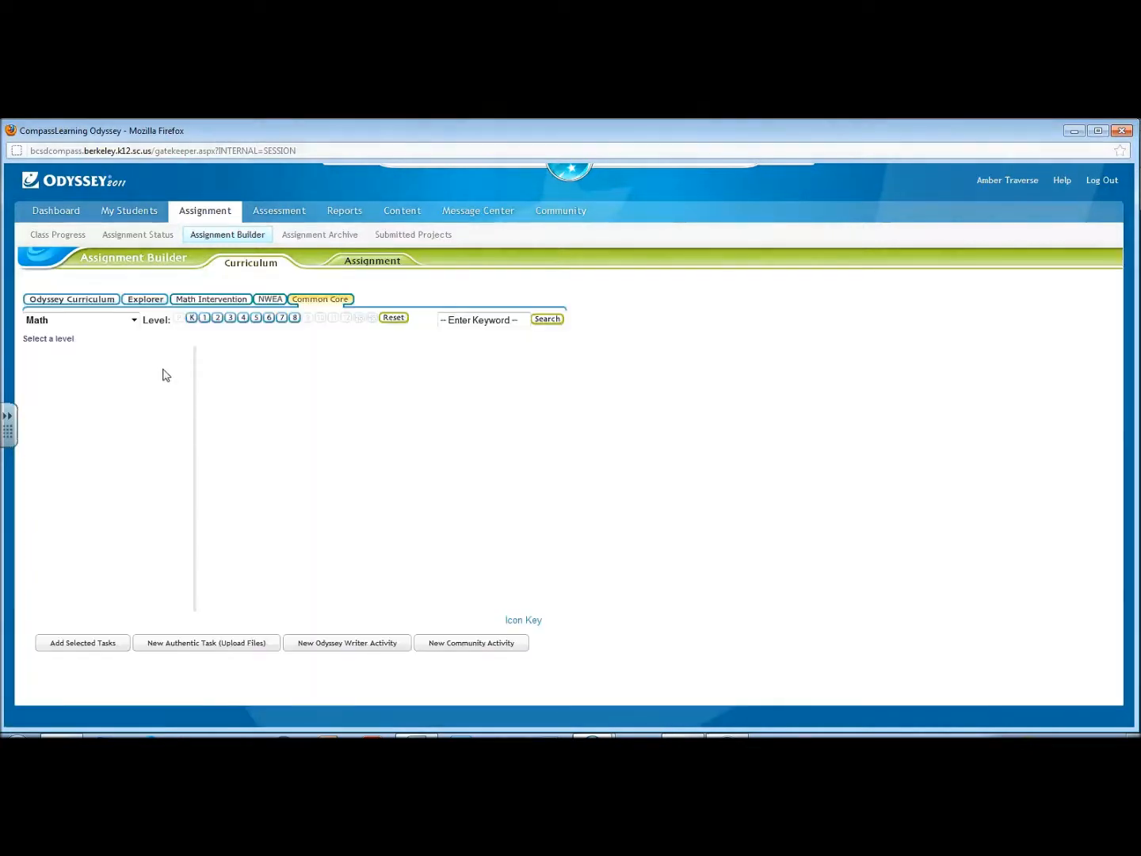
pyautogui.click(230, 320)
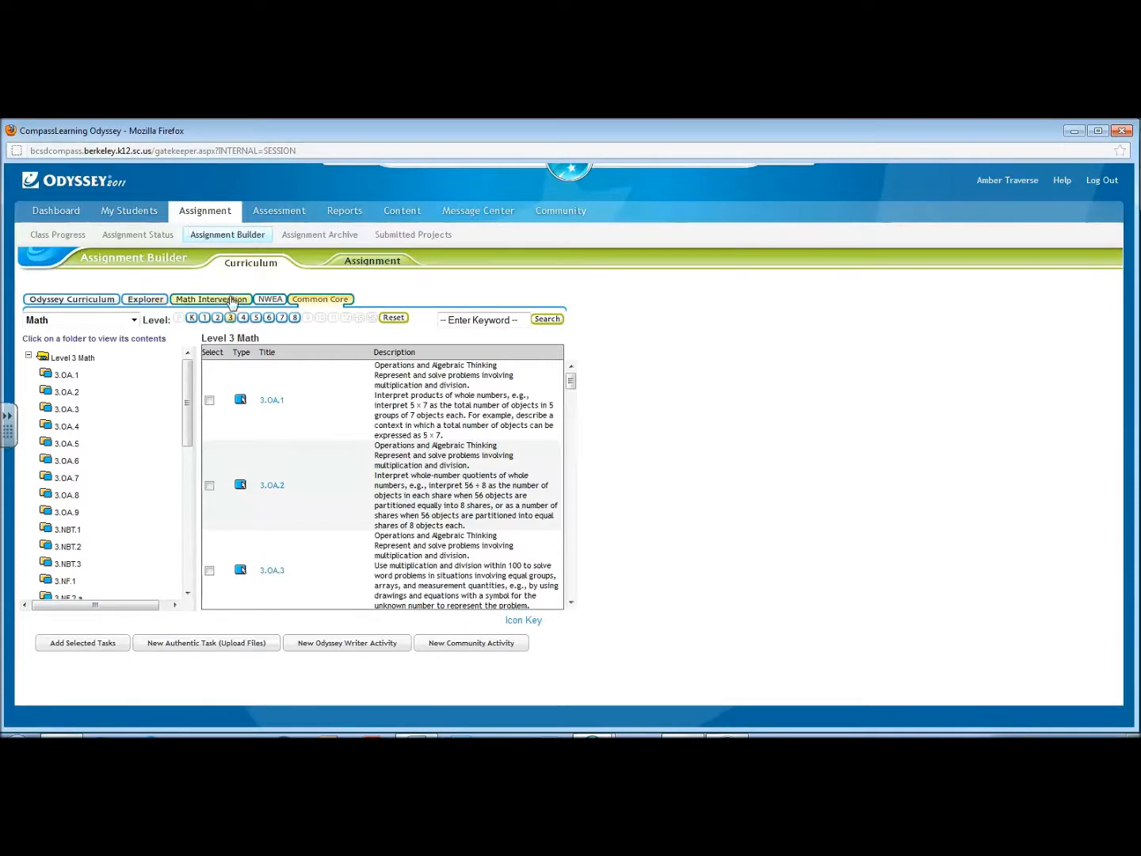
# Step: Display the Odyssey Curriculum chapters for Math at level 5
pyautogui.click(99, 305)
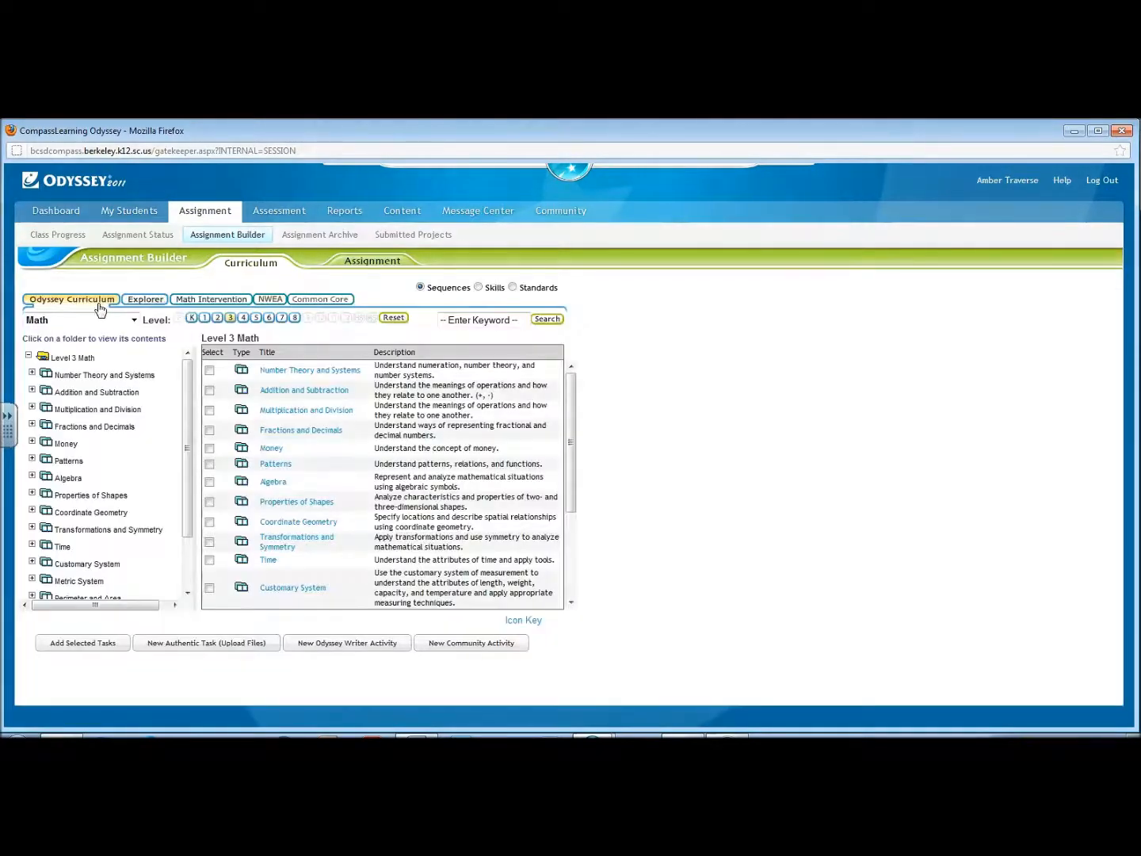
pyautogui.click(107, 325)
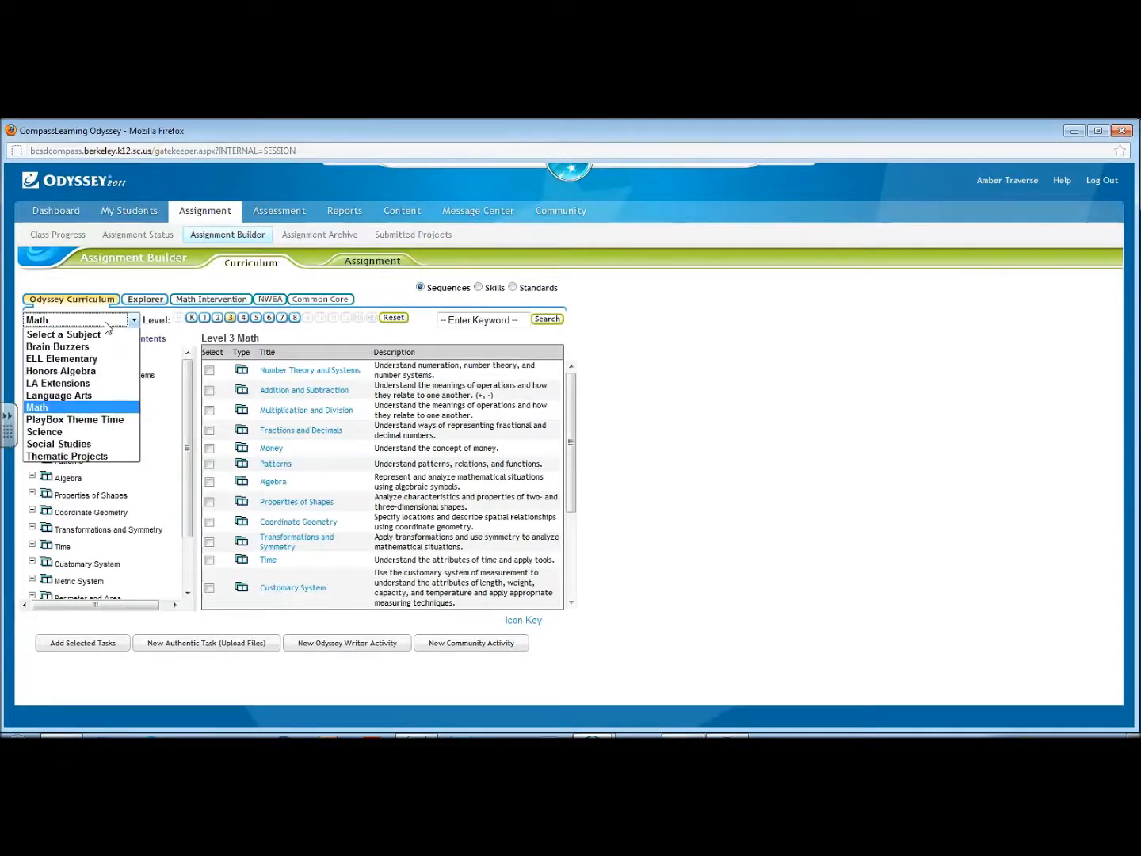
pyautogui.click(108, 327)
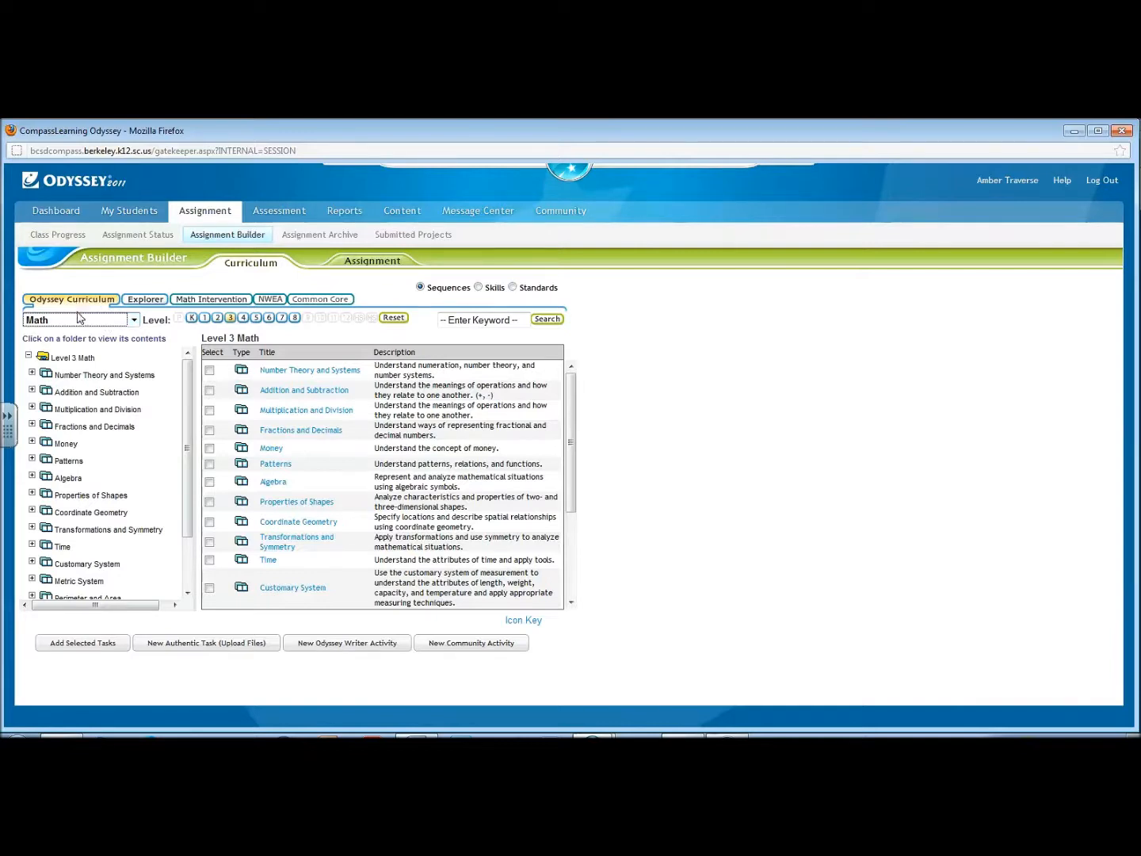
pyautogui.click(81, 323)
pyautogui.click(81, 323)
pyautogui.click(257, 317)
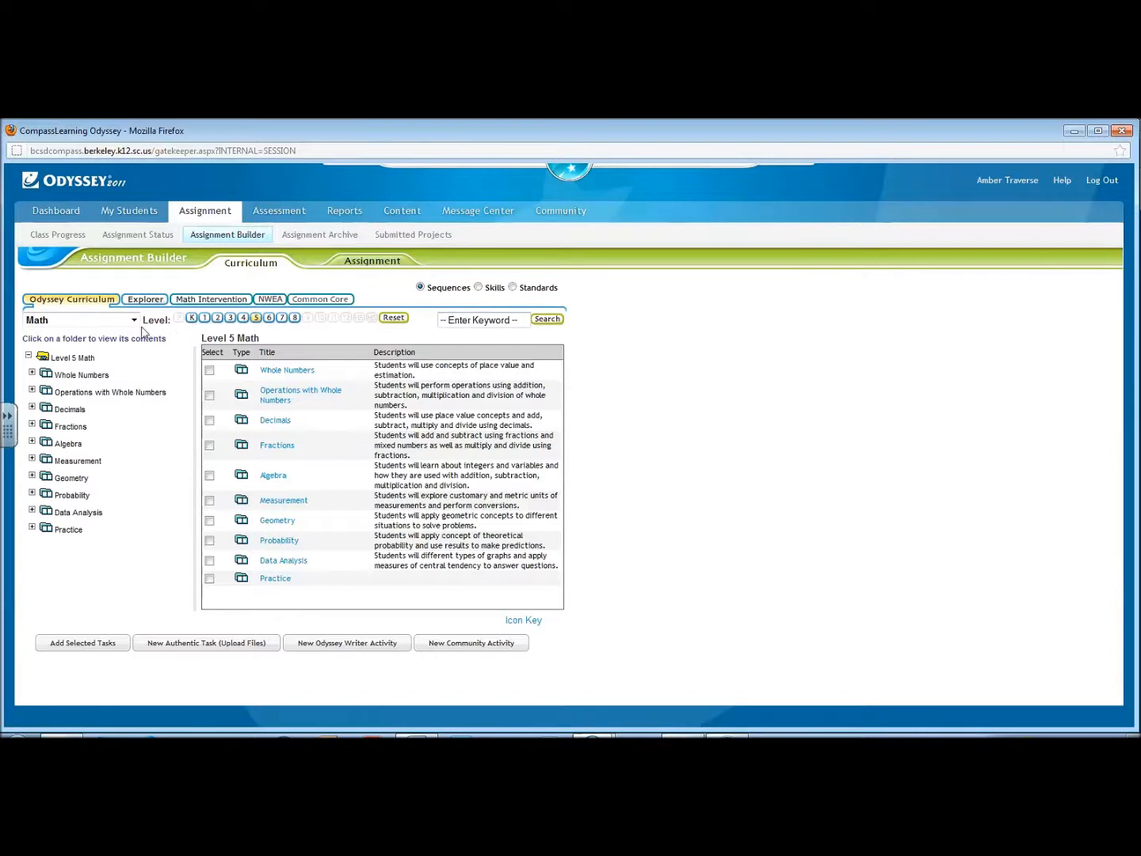
# Step: Open the Whole Numbers with Place Value lesson in the Whole Numbers chapter and select all six activities and quizzes
pyautogui.click(83, 376)
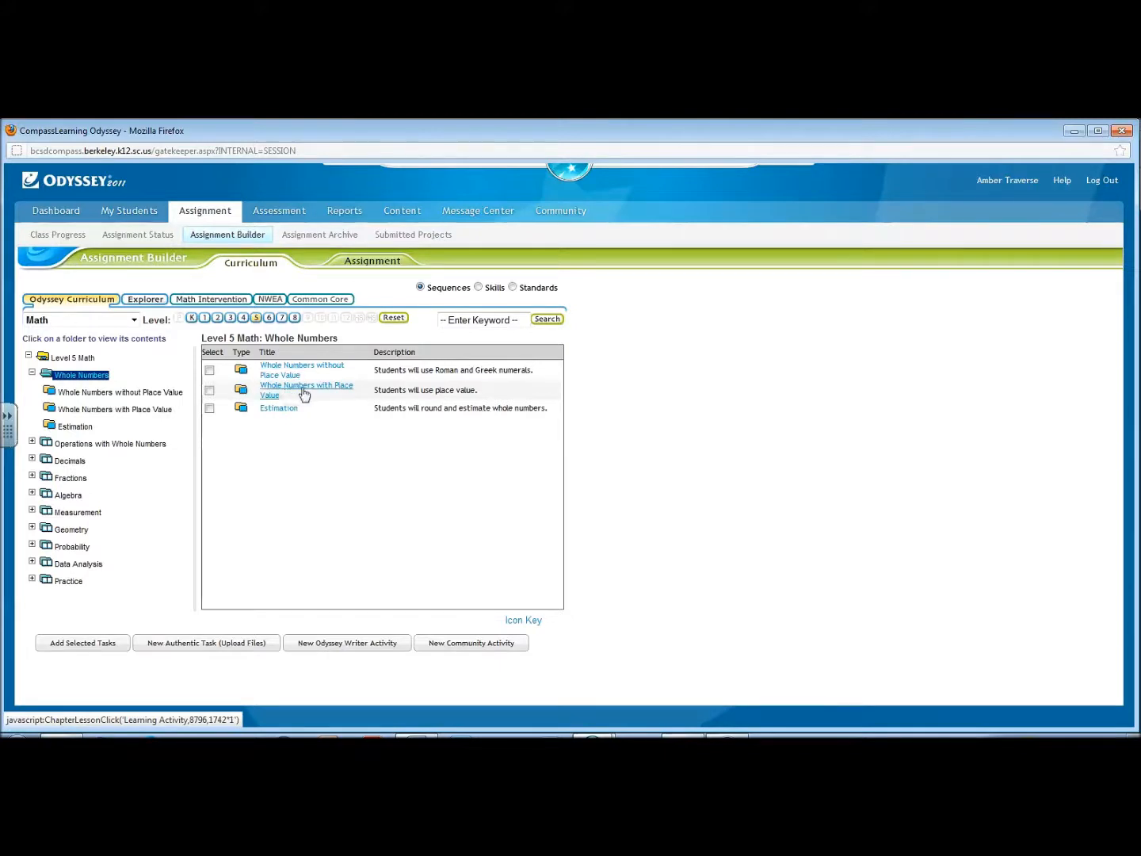
pyautogui.click(274, 394)
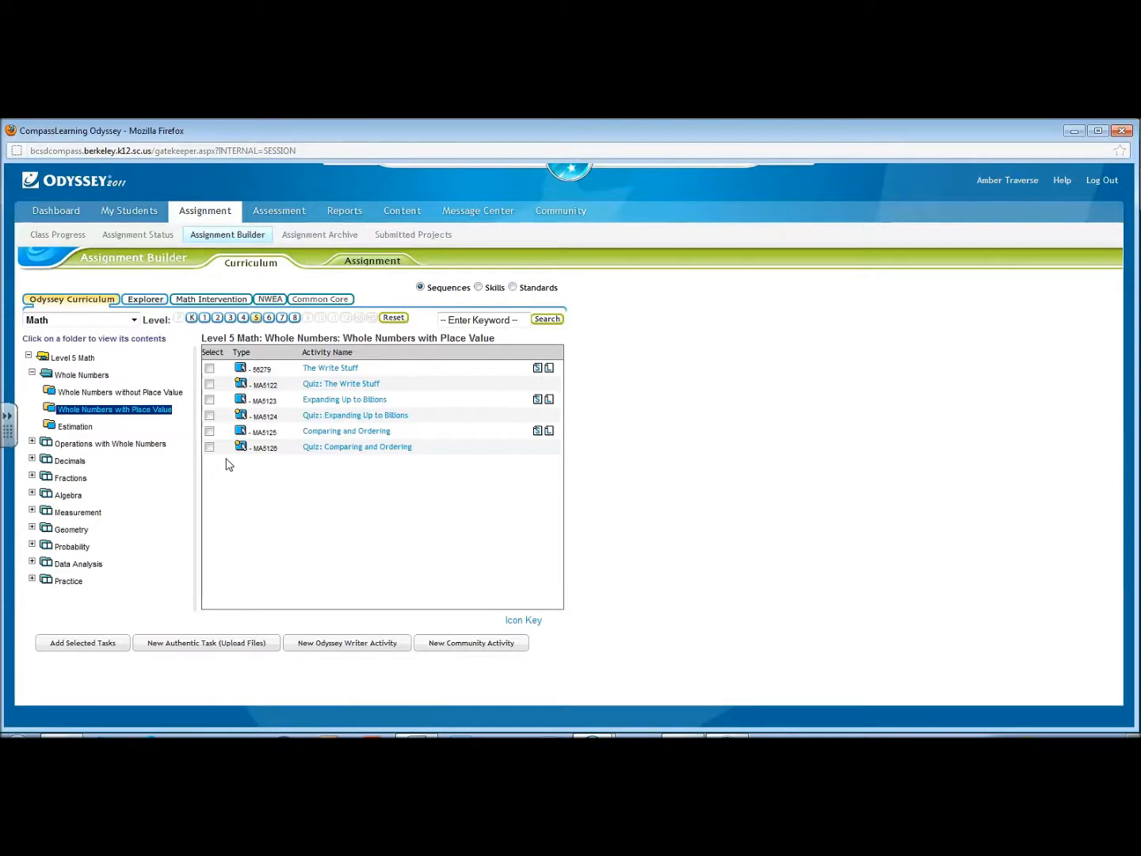
pyautogui.click(209, 368)
pyautogui.click(210, 385)
pyautogui.click(209, 400)
pyautogui.click(209, 416)
pyautogui.click(209, 432)
pyautogui.click(210, 448)
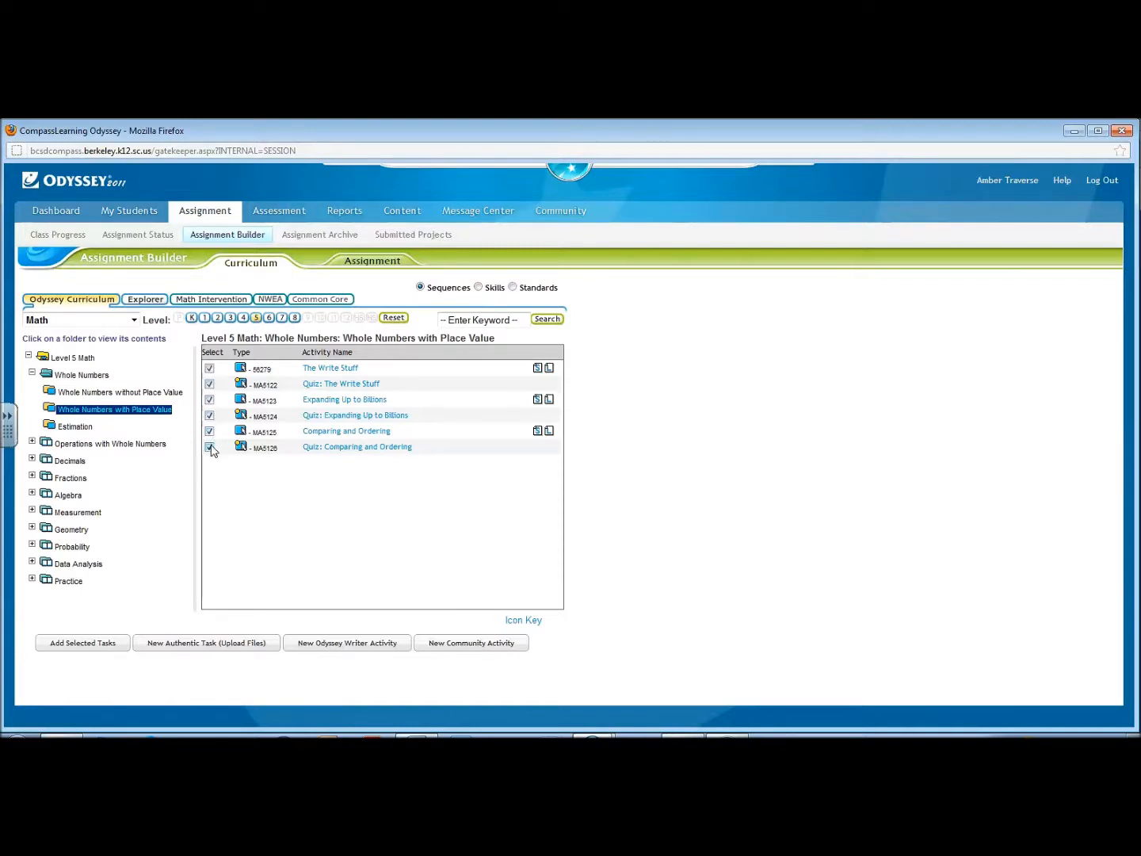
# Step: Review the questions and responses of "Quiz: The Write Stuff" and deselect that quiz from the activities
pyautogui.click(334, 387)
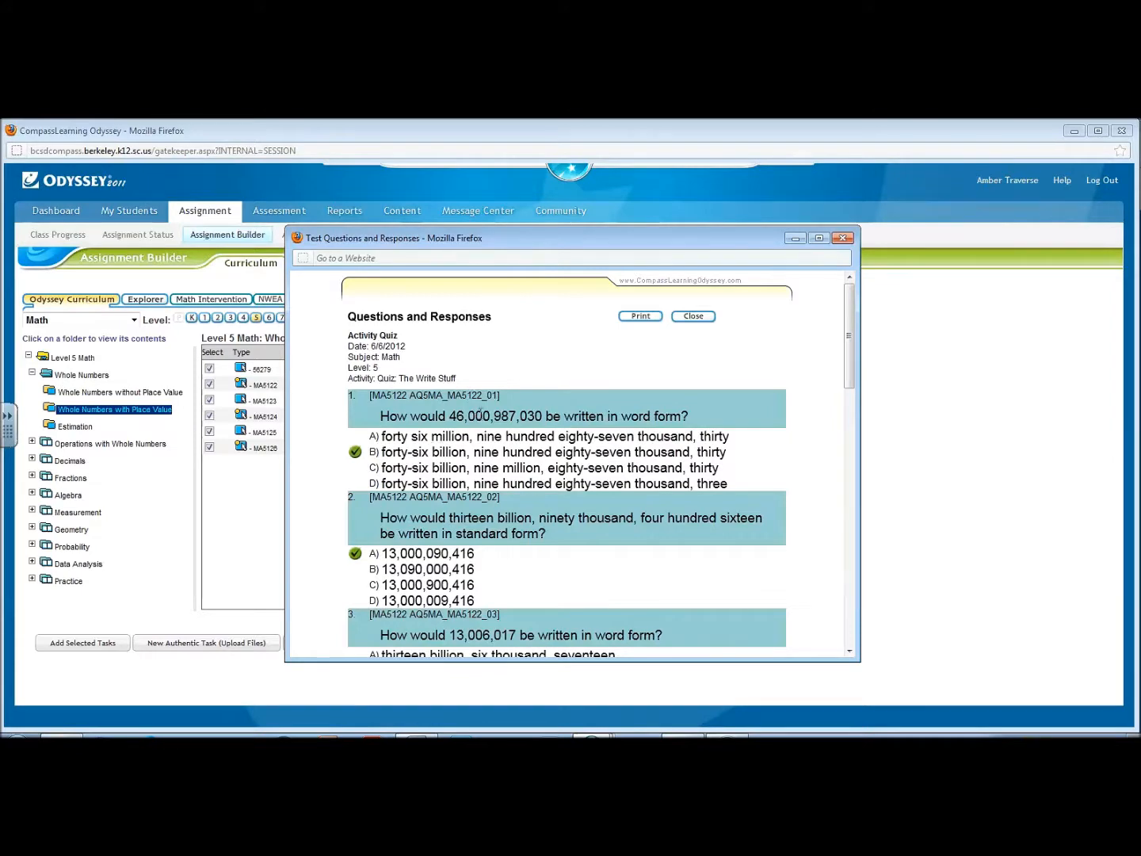
pyautogui.scroll(-4, 452, 453)
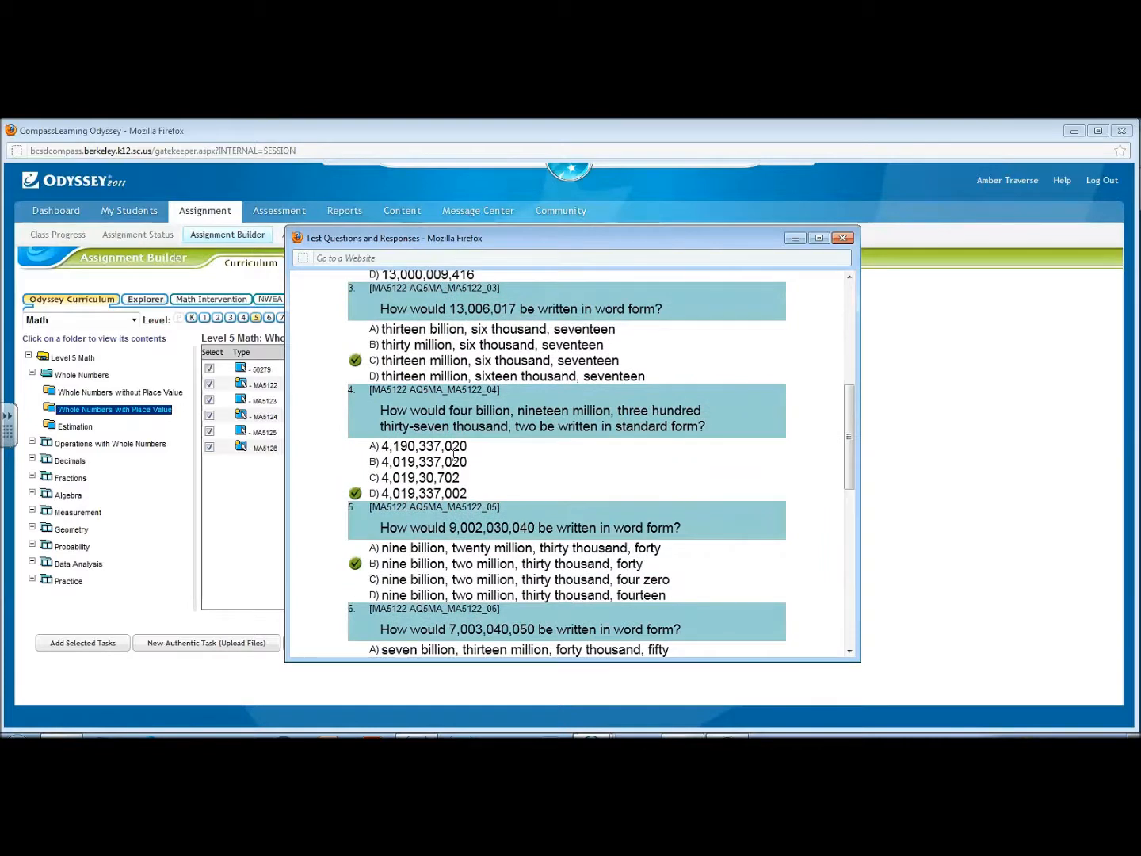
pyautogui.scroll(-5, 453, 454)
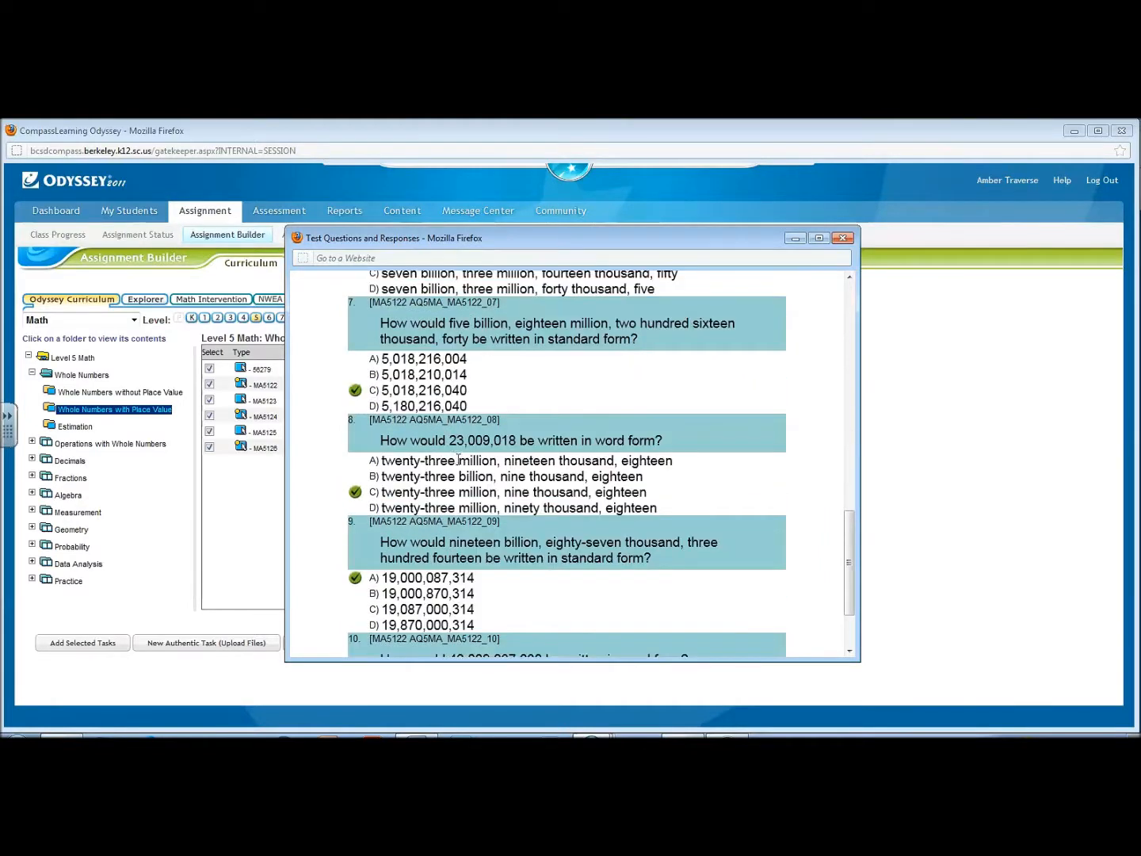
pyautogui.scroll(-1, 458, 460)
pyautogui.click(842, 238)
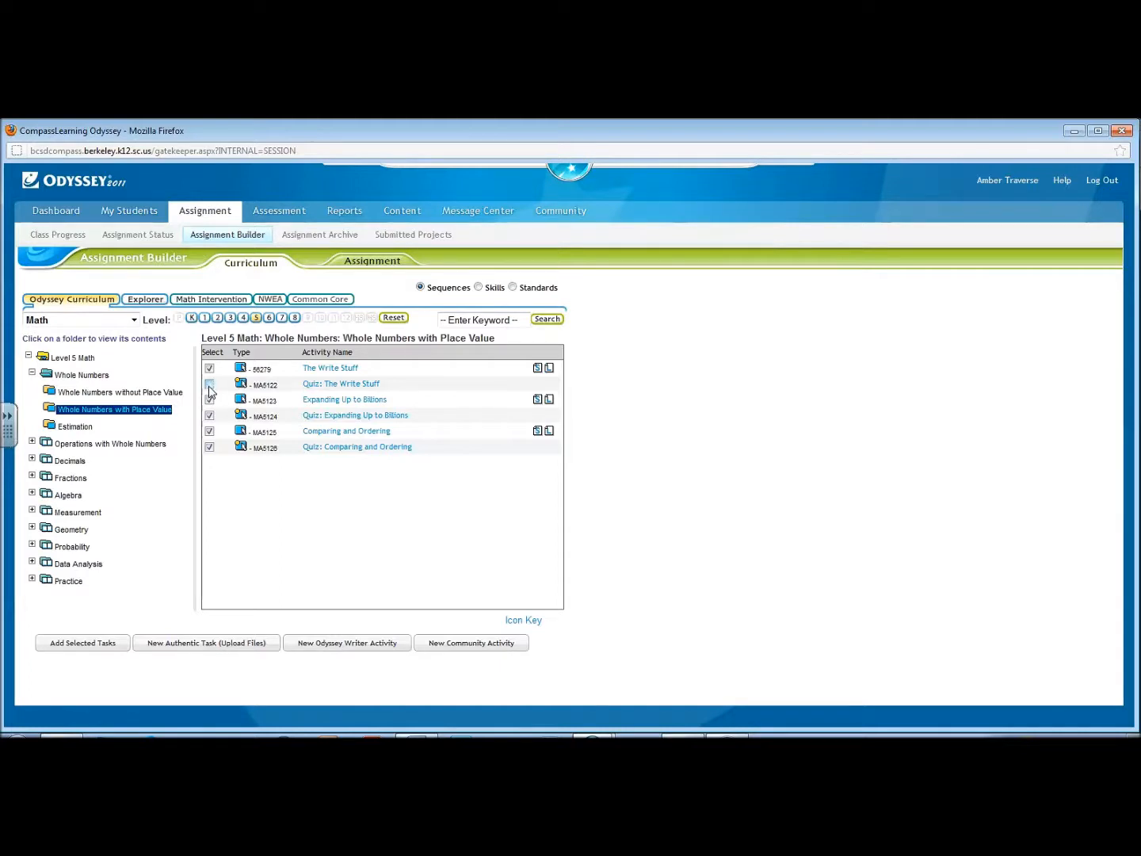
# Step: Open the worksheet MA5_MA5123_wkst.pdf for the Expanding Up to Billions activity and examine both of its pages
pyautogui.click(538, 400)
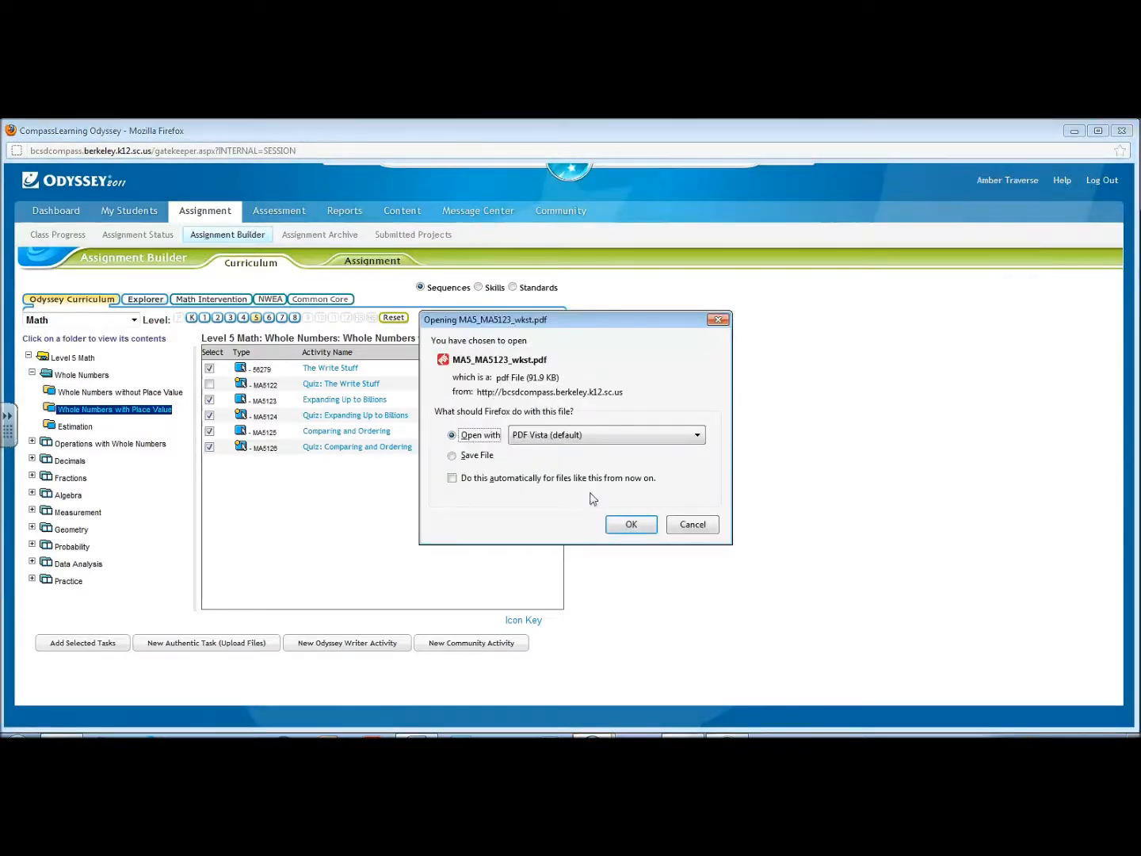
pyautogui.click(624, 525)
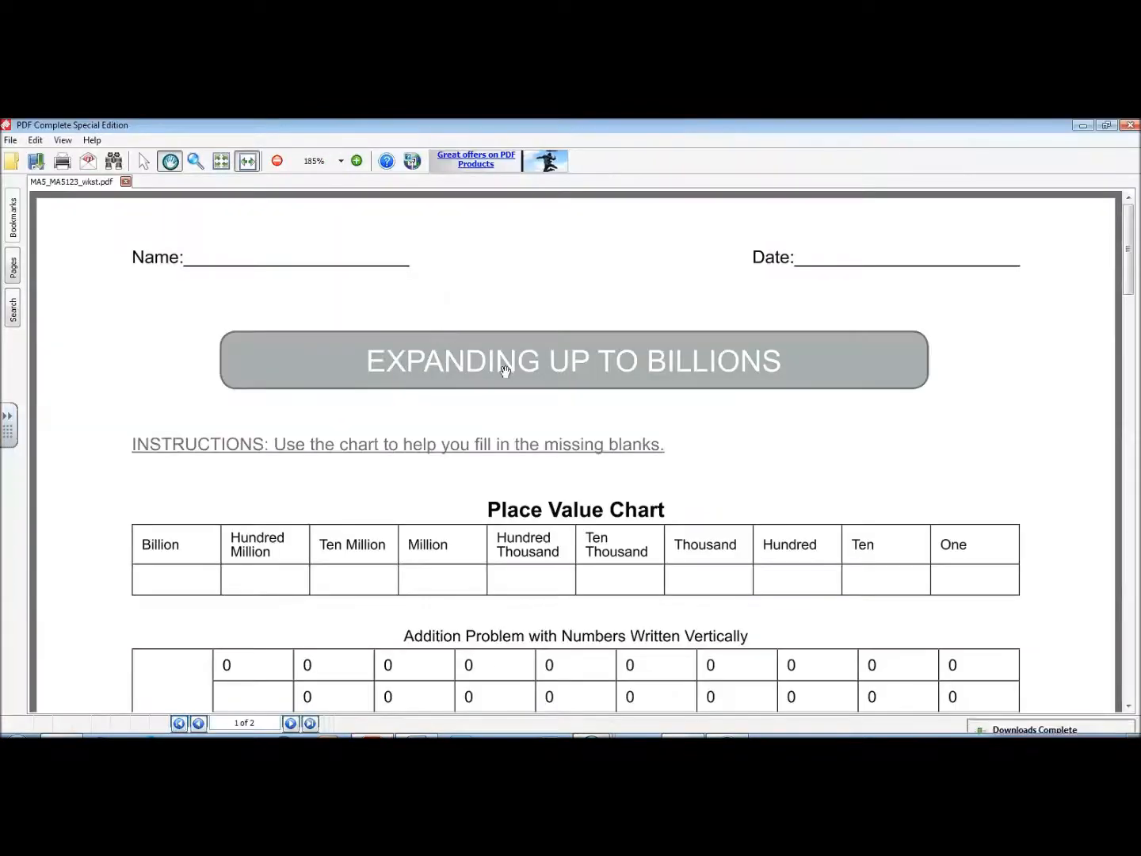
pyautogui.scroll(-3, 491, 367)
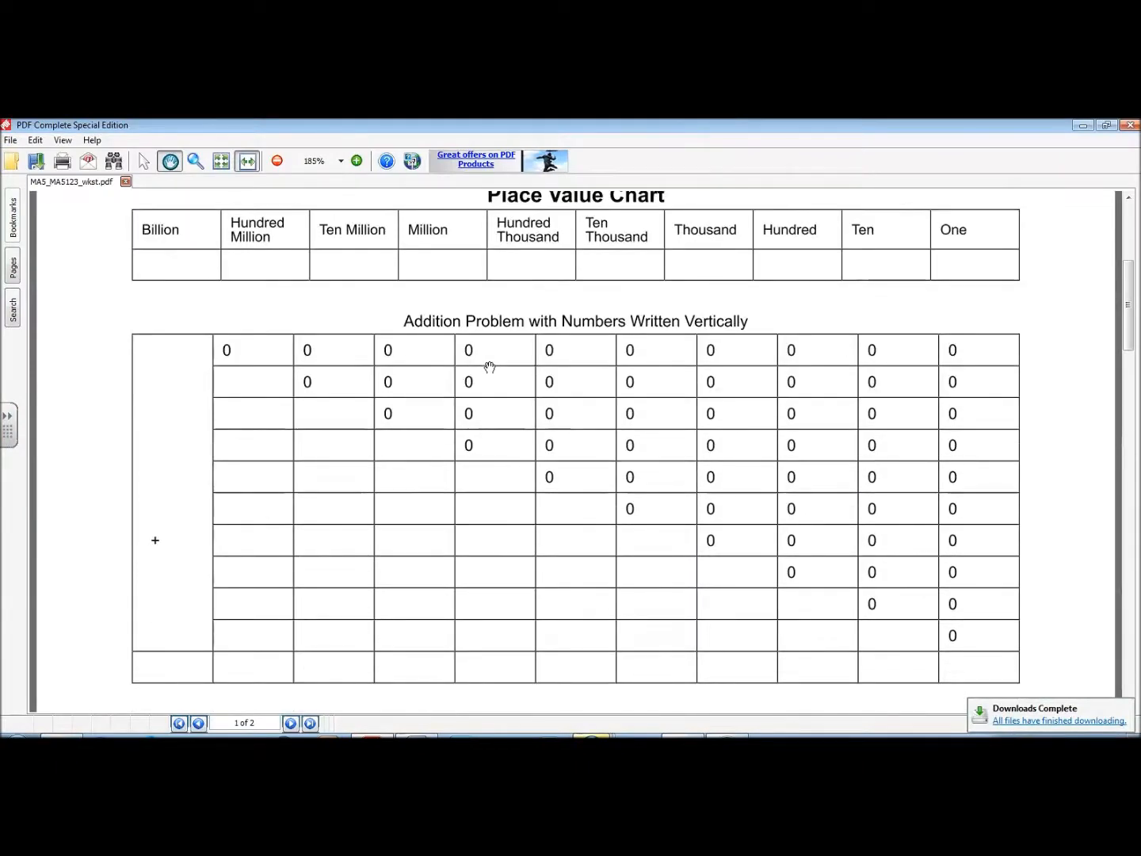
pyautogui.scroll(-3, 490, 367)
pyautogui.scroll(-10, 491, 366)
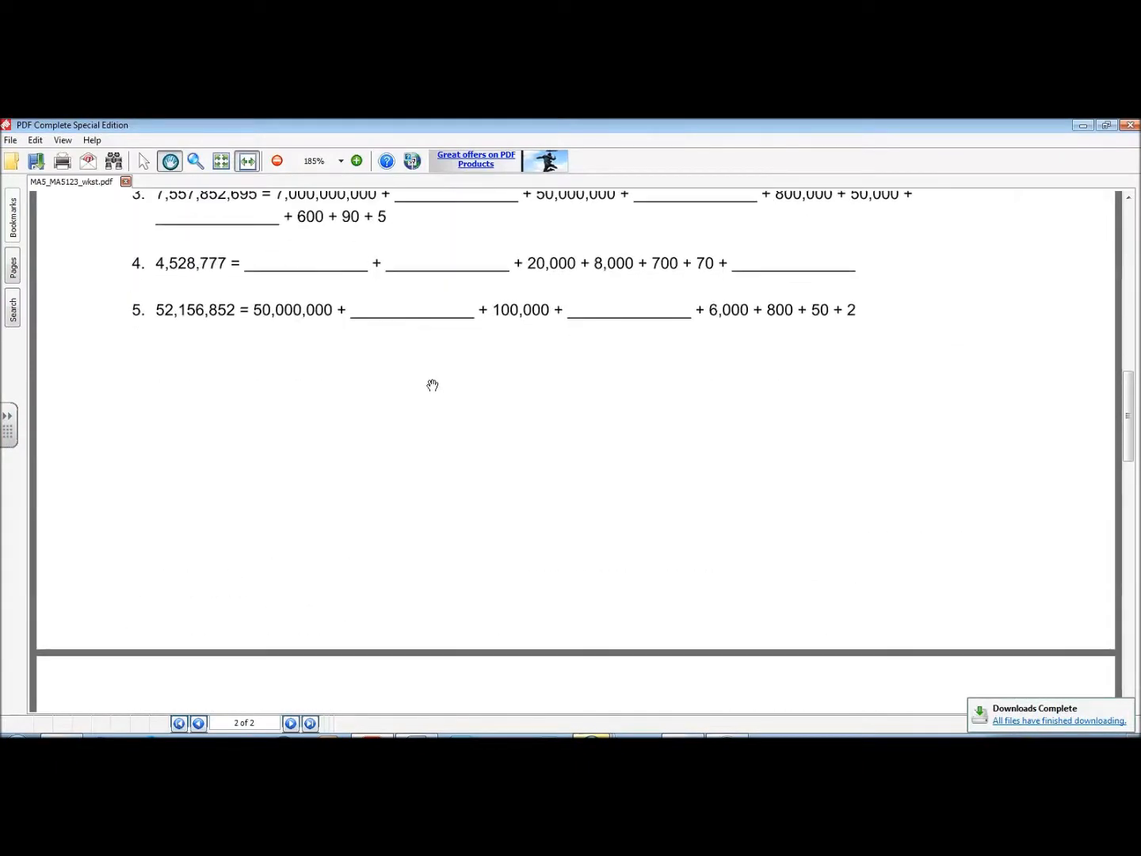
pyautogui.scroll(-5, 425, 384)
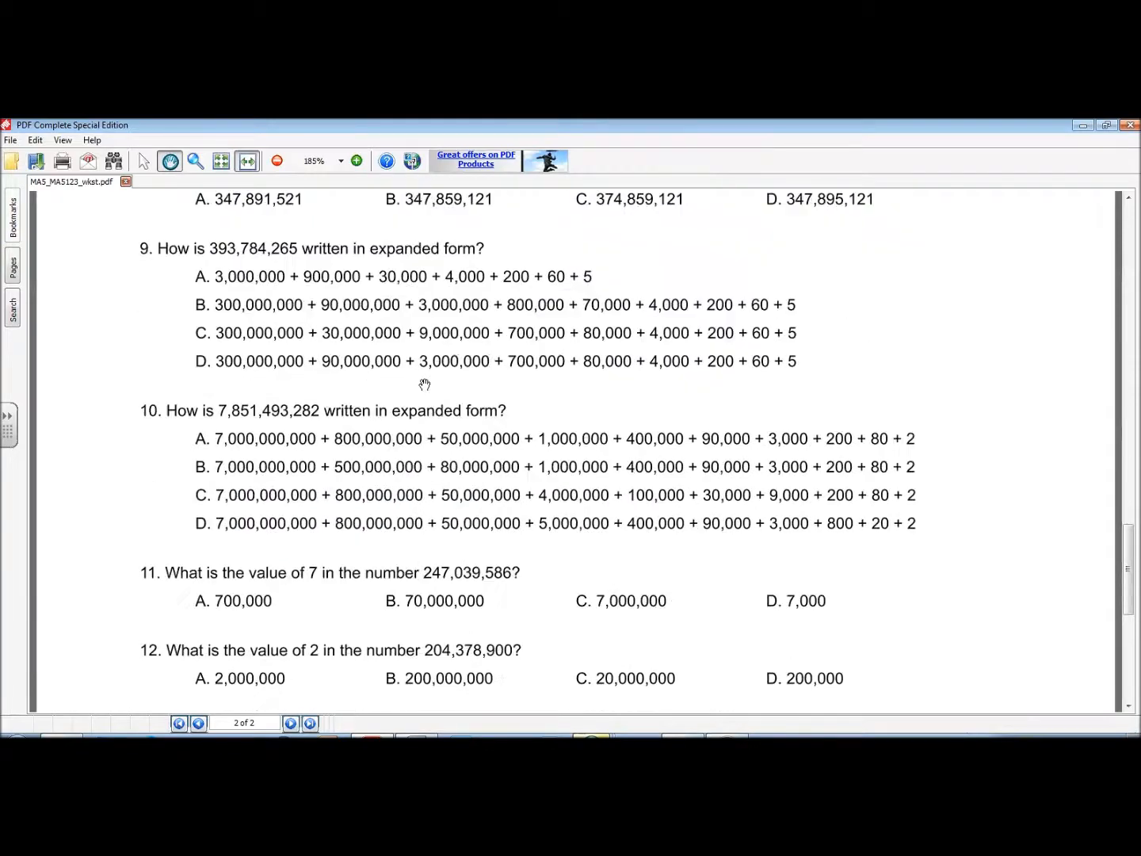
pyautogui.scroll(-5, 425, 385)
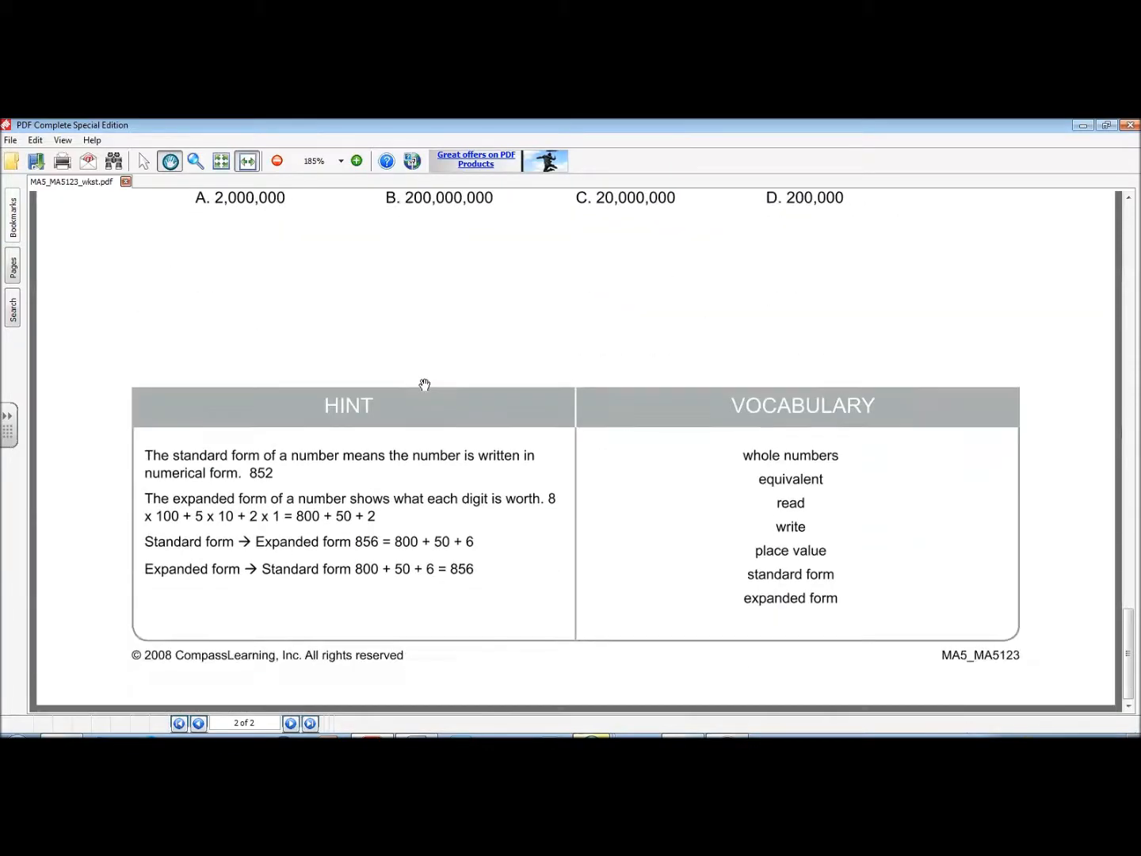
pyautogui.scroll(15, 425, 385)
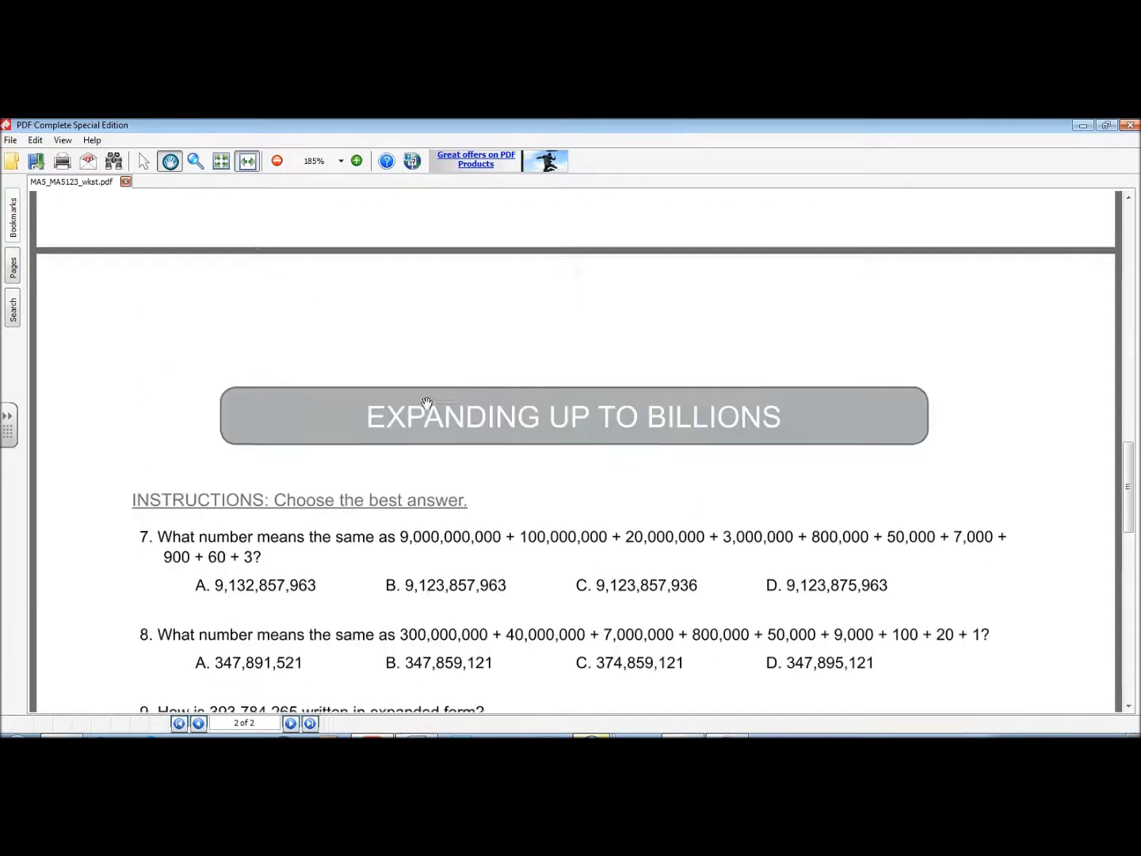
# Step: Return to the first page of the Expanding Up to Billions worksheet, and close it and the Downloads window
pyautogui.scroll(15, 424, 402)
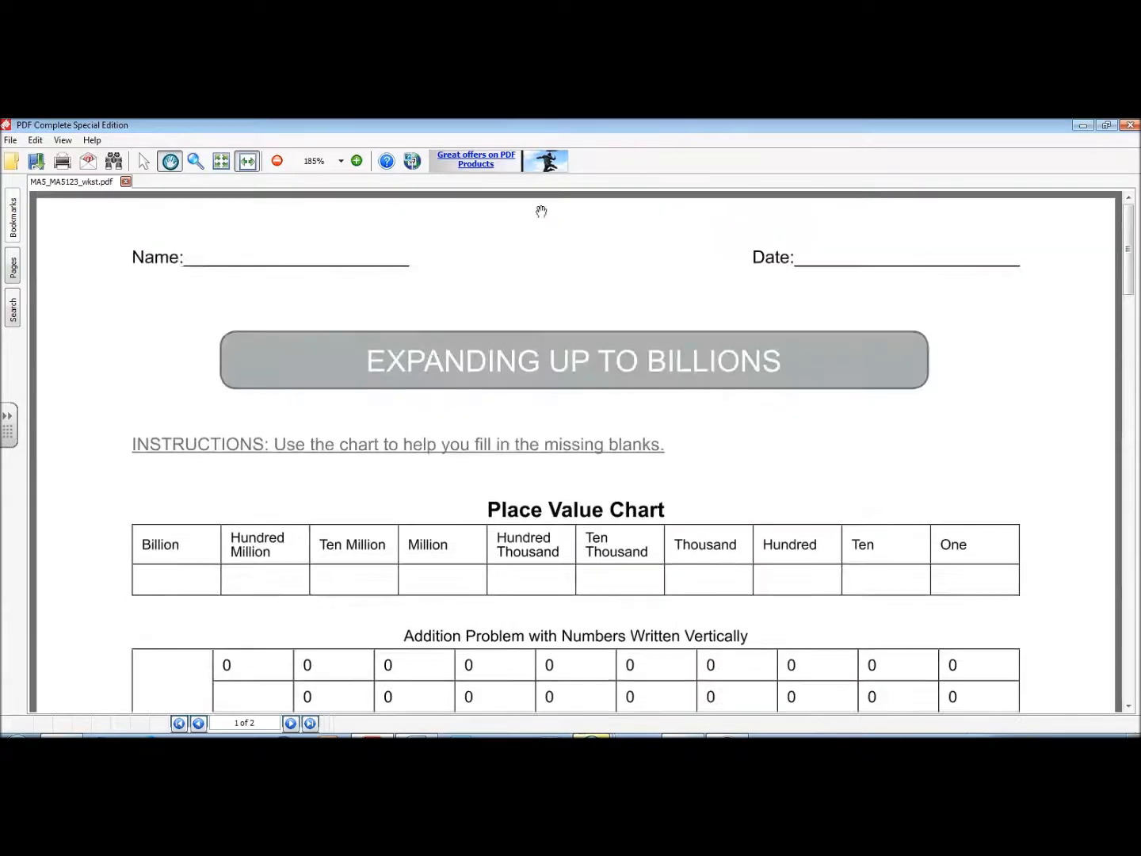
pyautogui.click(1130, 125)
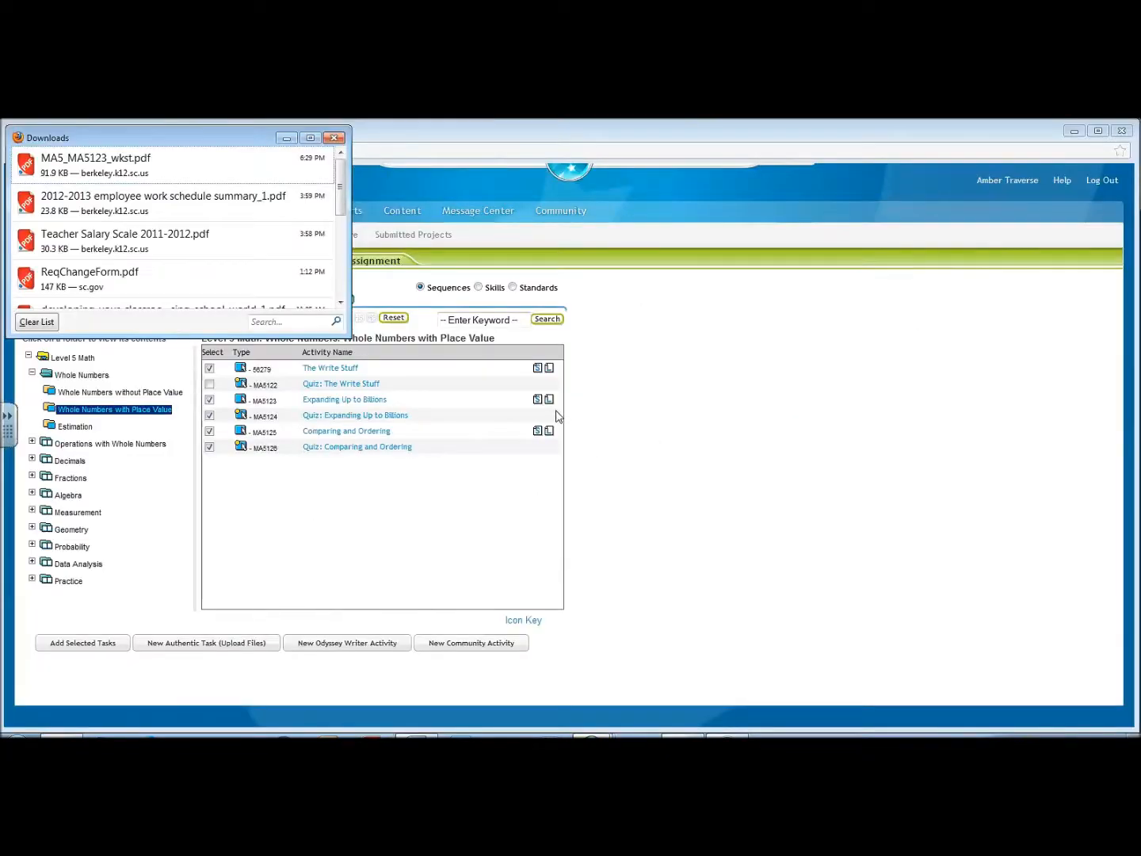
pyautogui.click(333, 138)
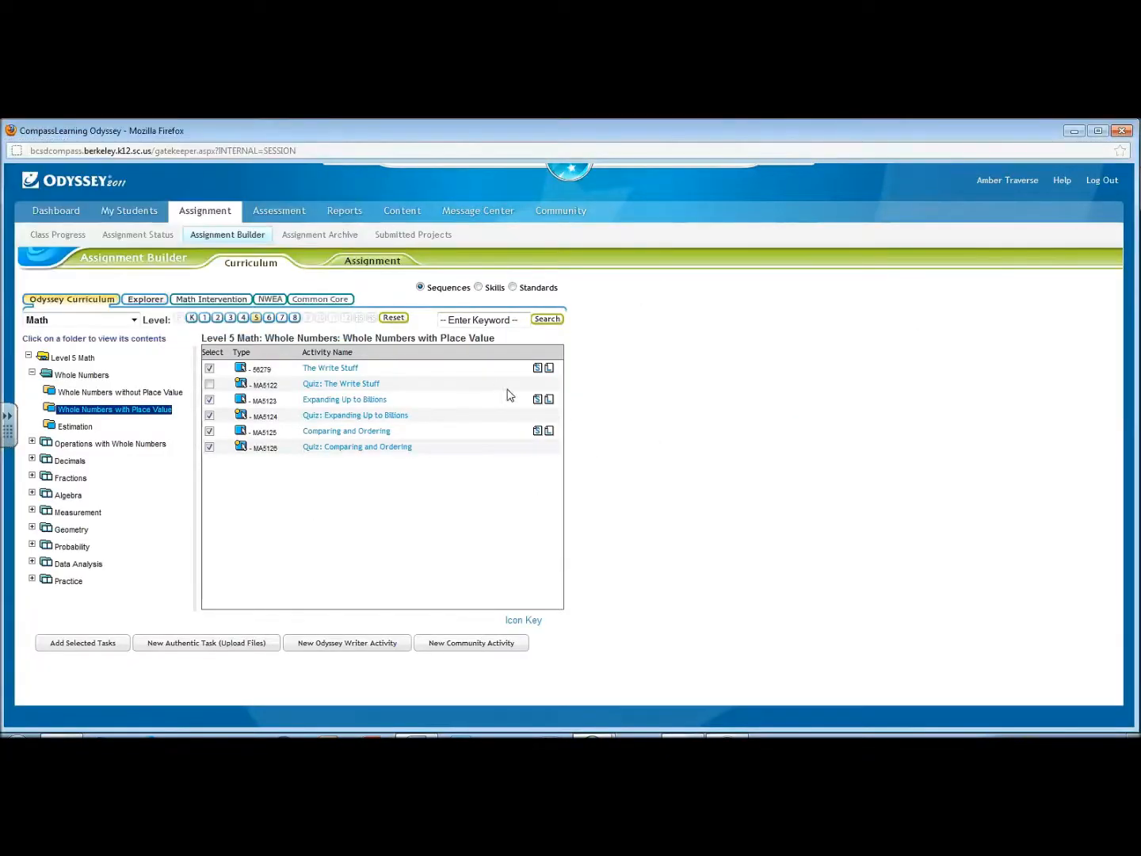
# Step: Open the teacher answer key MA5_MA5123_teacher.pdf for Expanding Up to Billions, examine the answers on both pages, and close it
pyautogui.click(549, 401)
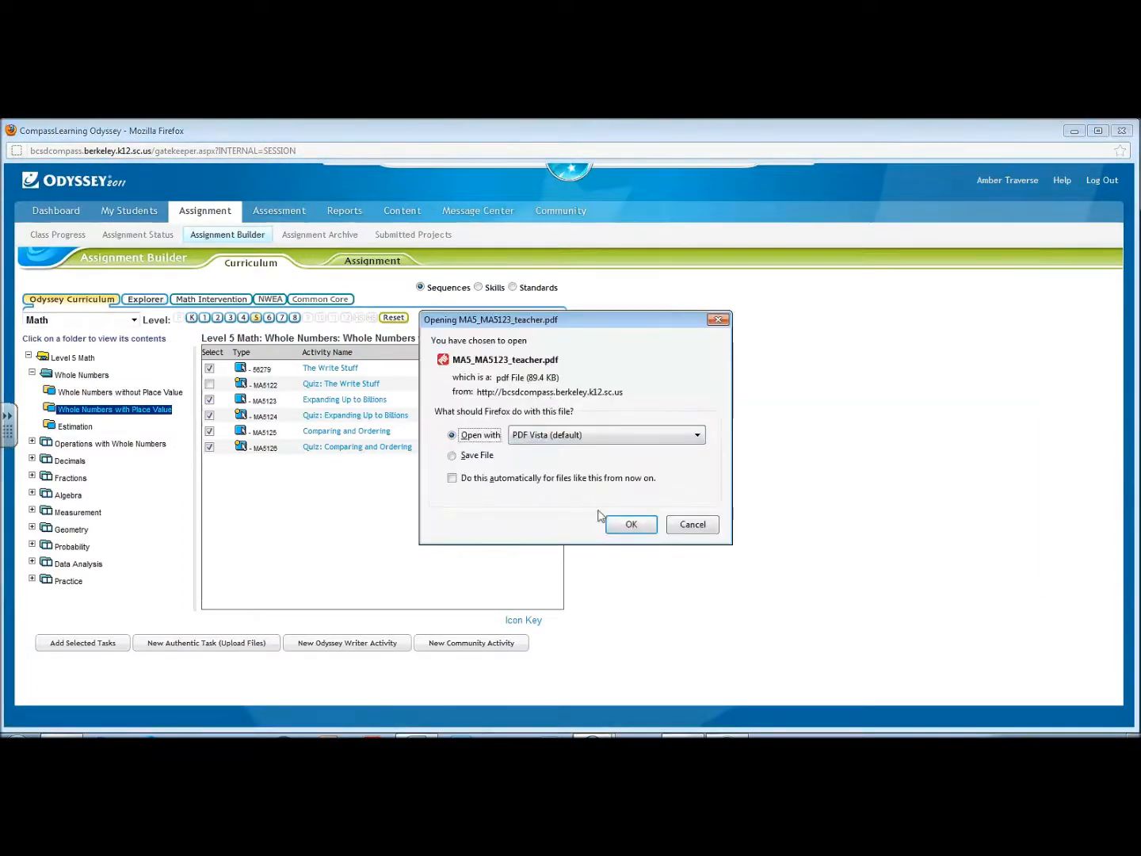
pyautogui.click(626, 526)
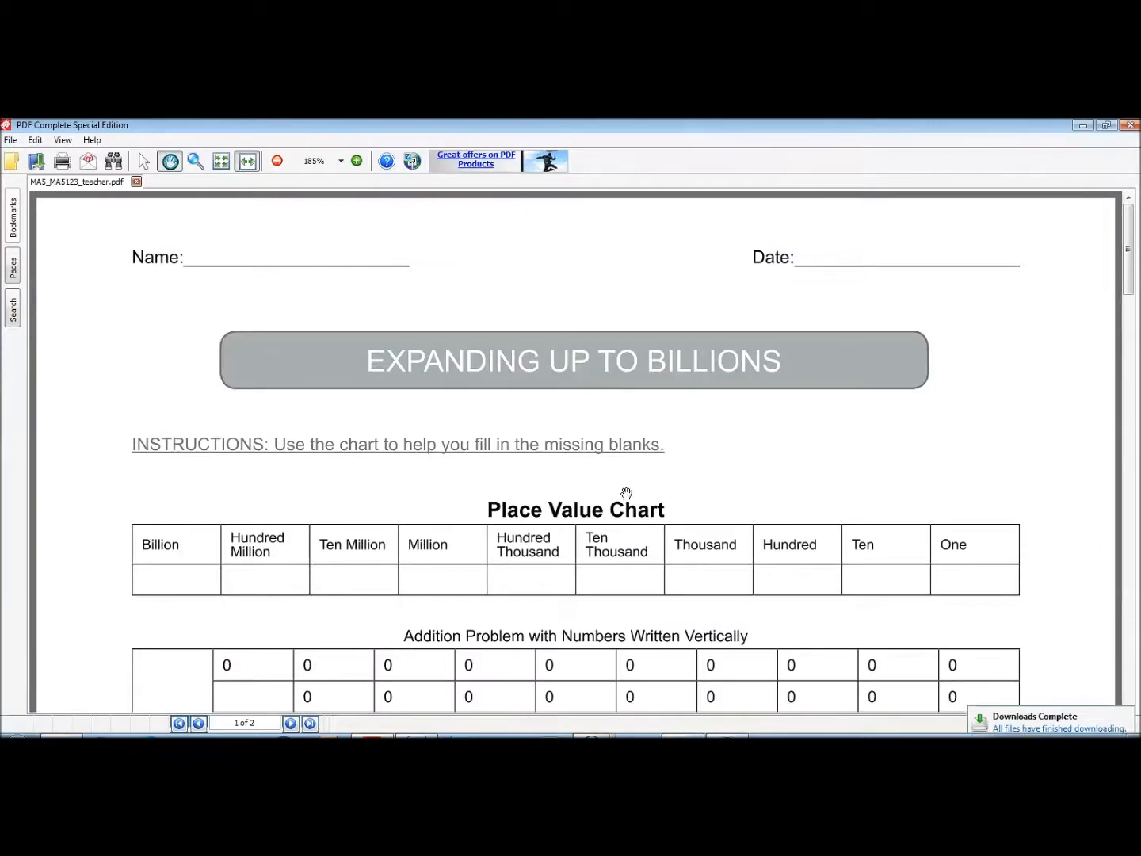
pyautogui.scroll(-9, 638, 428)
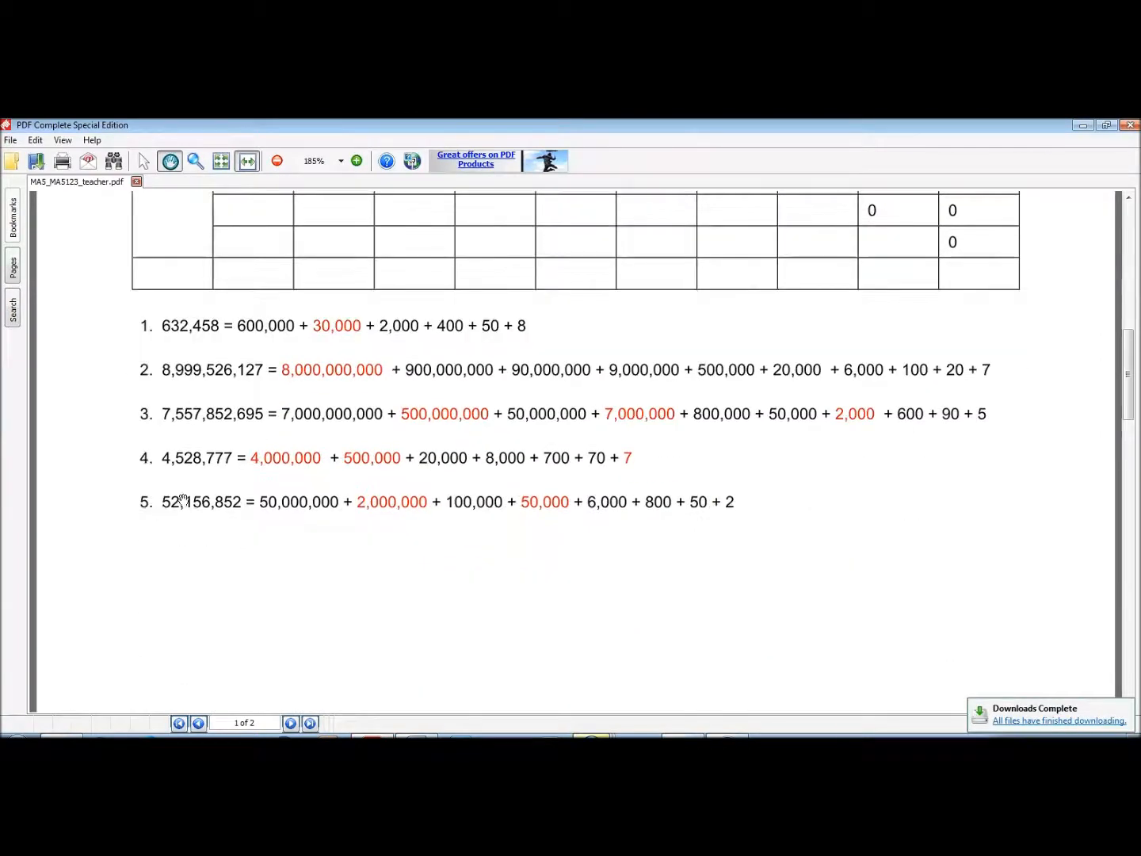
pyautogui.scroll(-20, 182, 500)
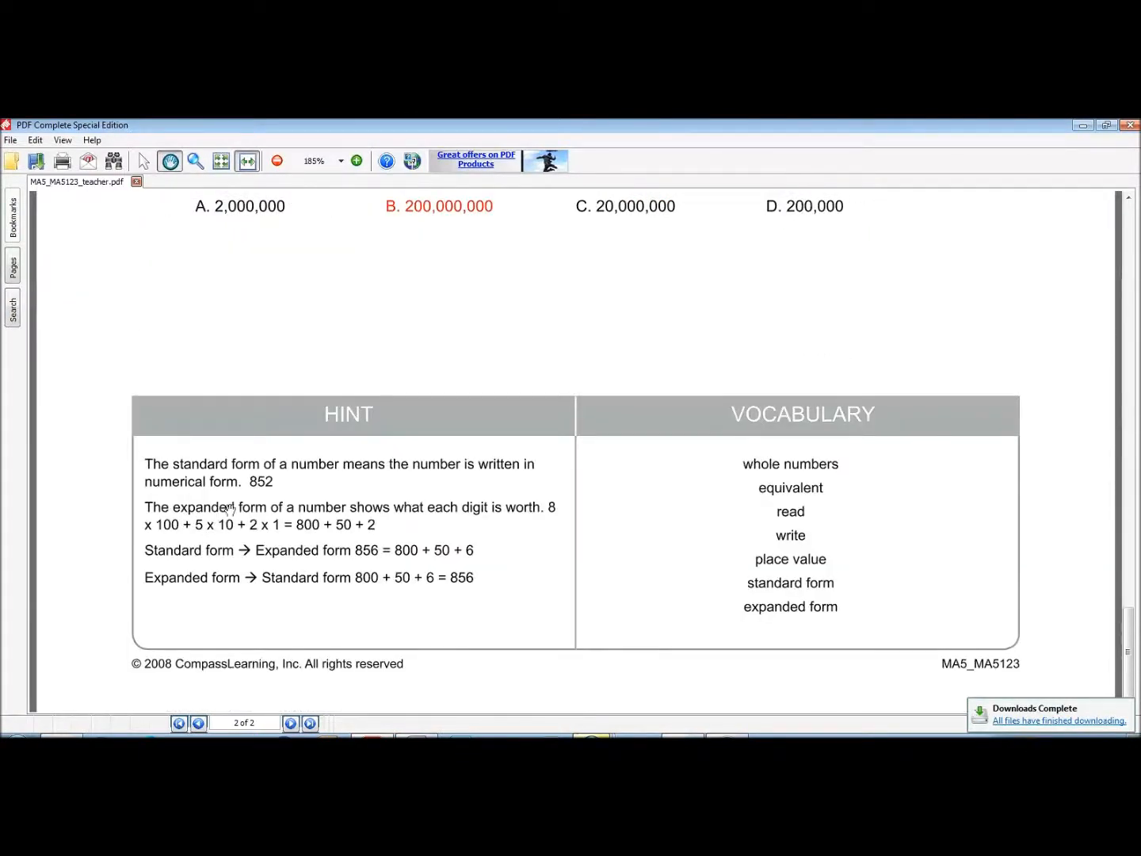
pyautogui.click(1130, 125)
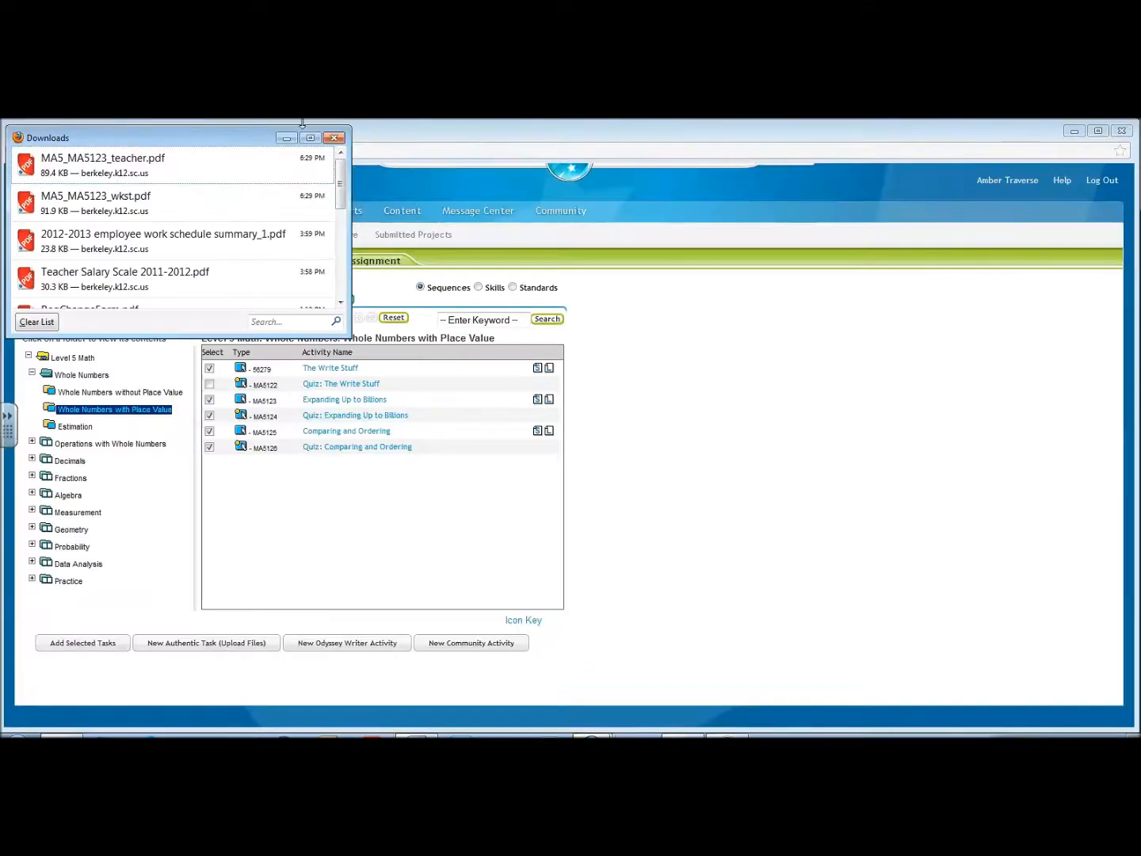
pyautogui.click(334, 138)
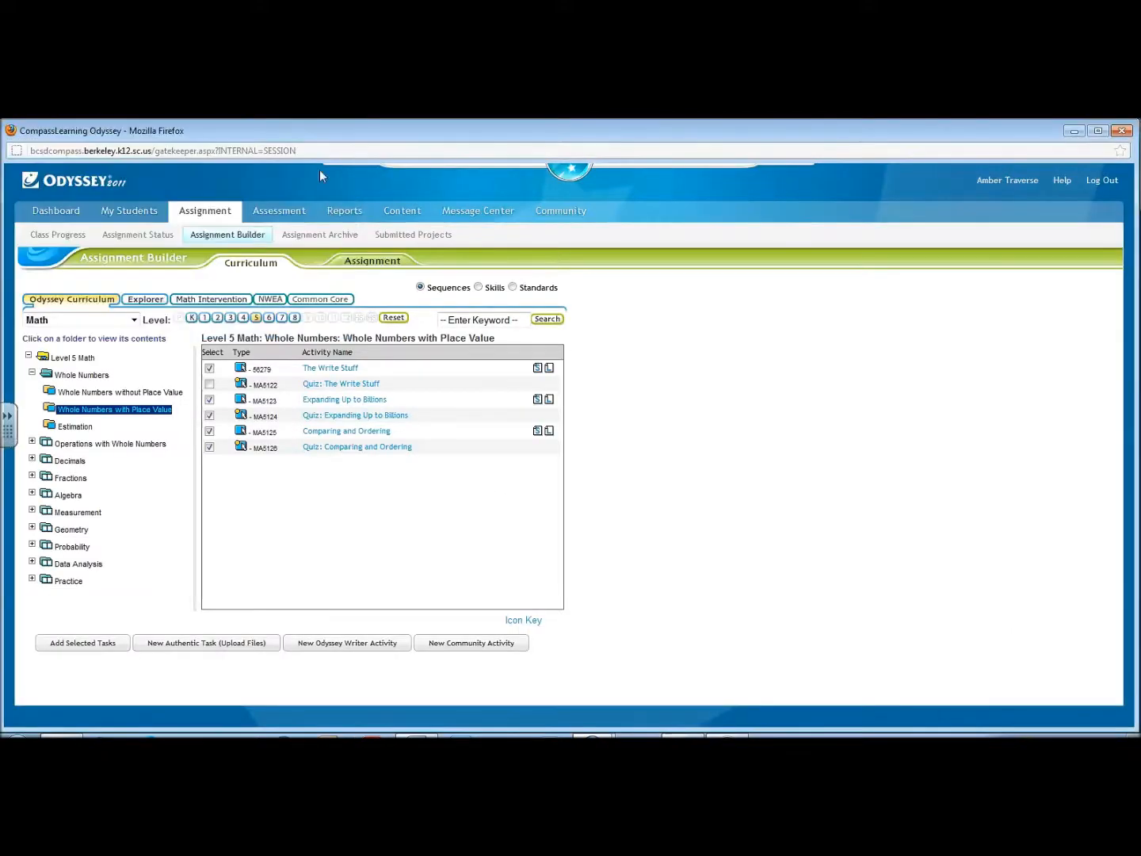
# Step: Reselect "Quiz: The Write Stuff" and add all six selected activities and quizzes to the assignment
pyautogui.click(209, 384)
pyautogui.click(210, 385)
pyautogui.click(72, 648)
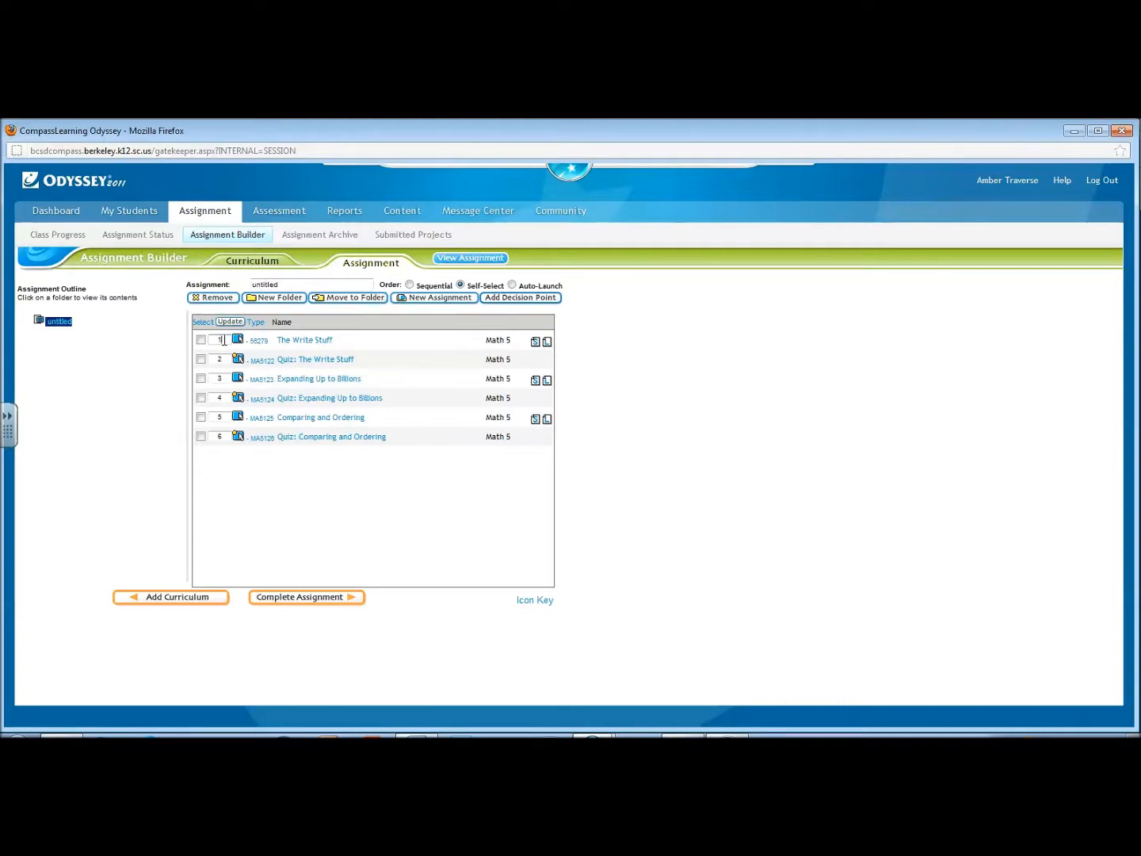
# Step: Try giving The Write Stuff order number 2 in the assignment list and put it back to 1
pyautogui.moveTo(224, 340); pyautogui.dragTo(206, 336)
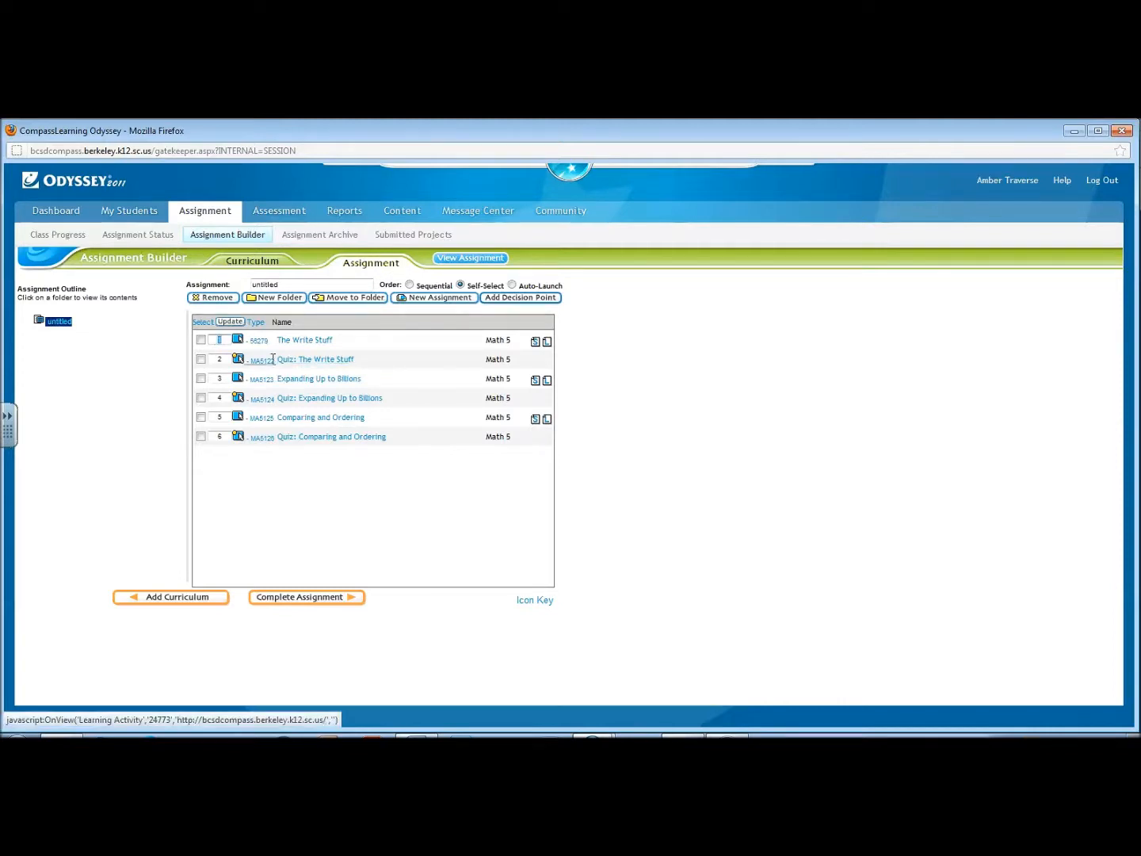
pyautogui.write('2')
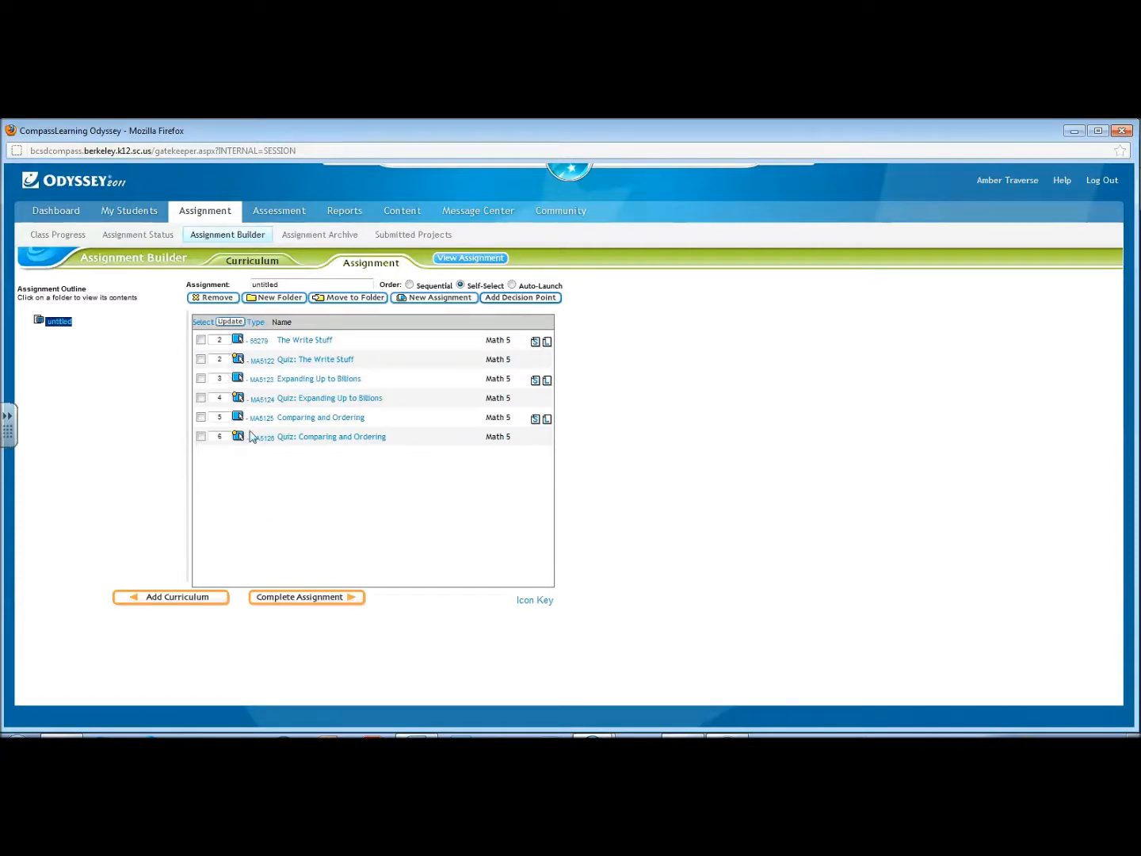
pyautogui.write('1')
# Step: Return to the curriculum, reopen the Whole Numbers with Place Value lesson, and try adding tasks without selecting any
pyautogui.click(188, 600)
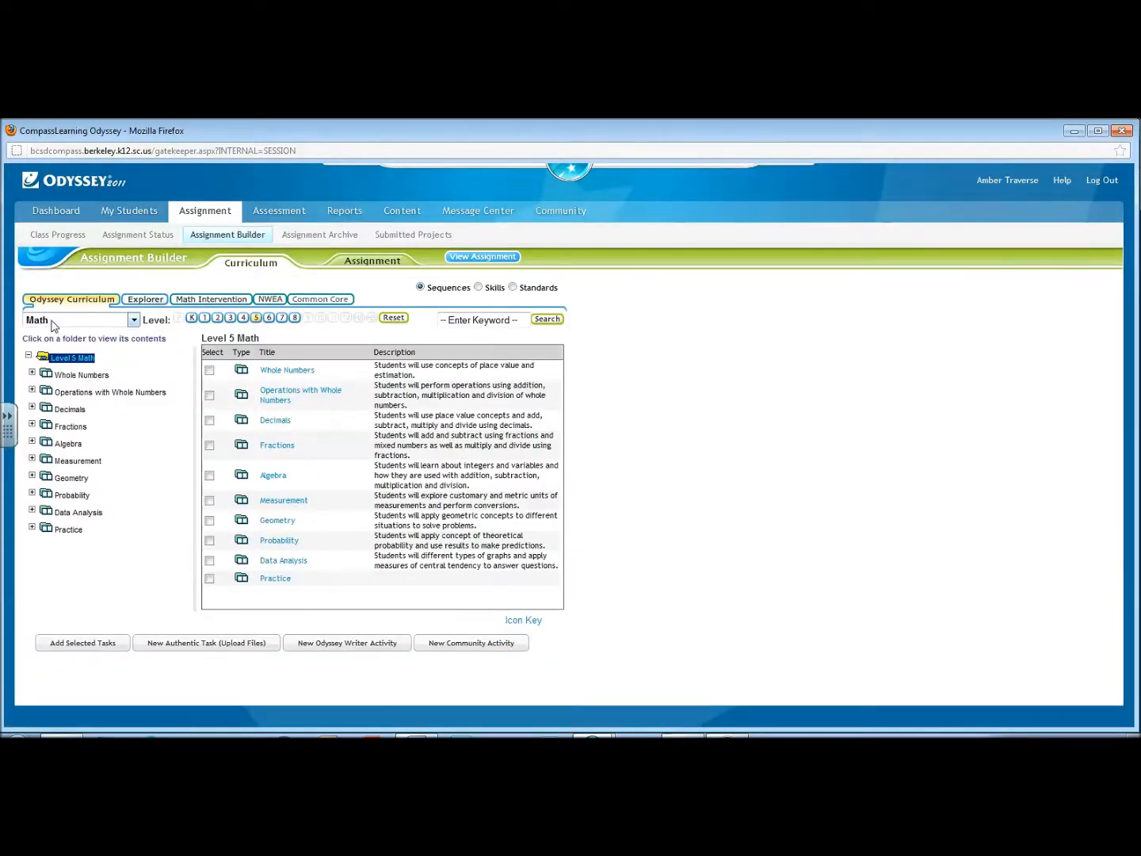
pyautogui.click(72, 375)
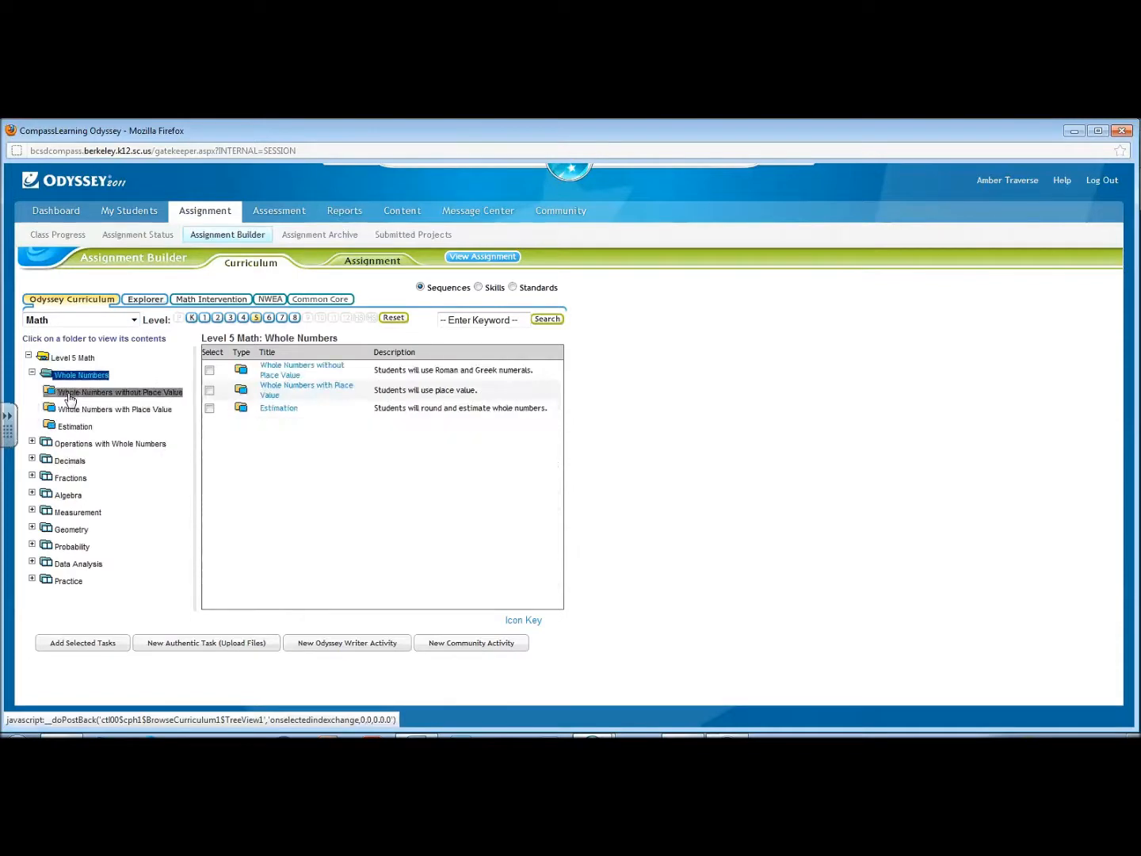
pyautogui.click(69, 394)
pyautogui.click(70, 410)
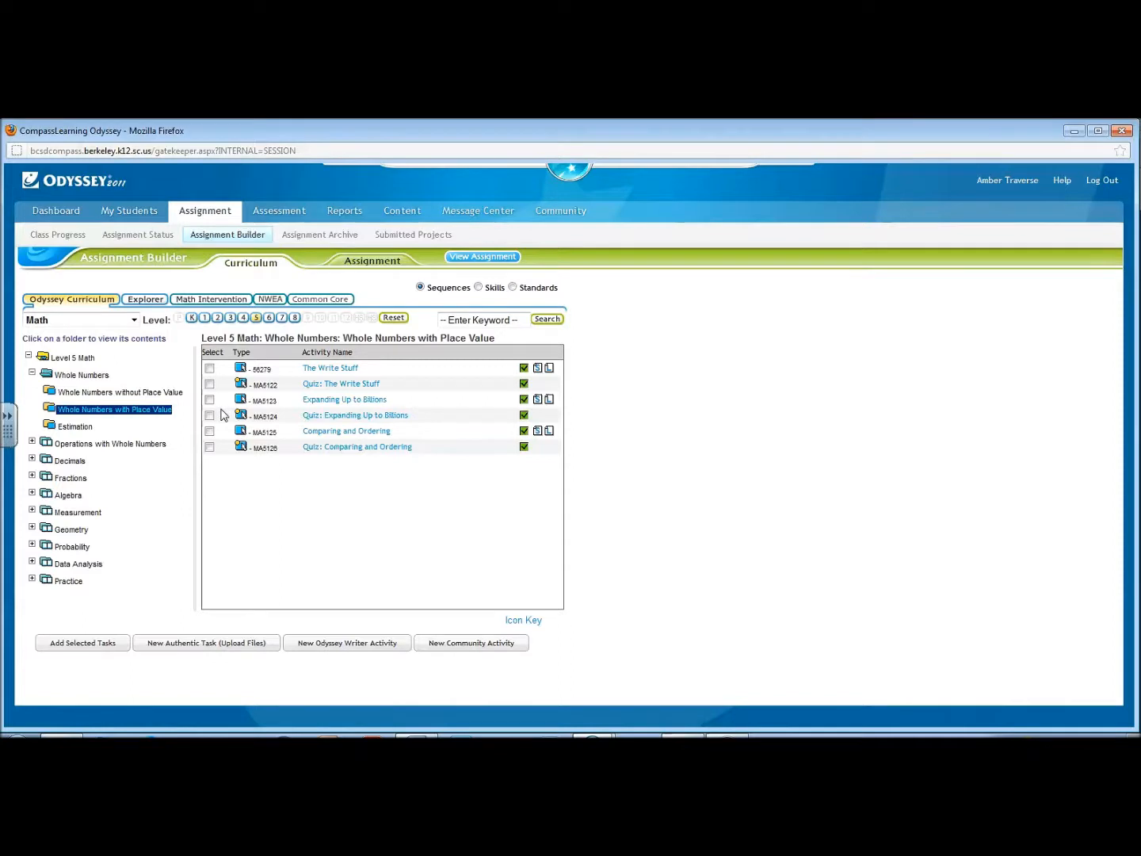
pyautogui.click(84, 646)
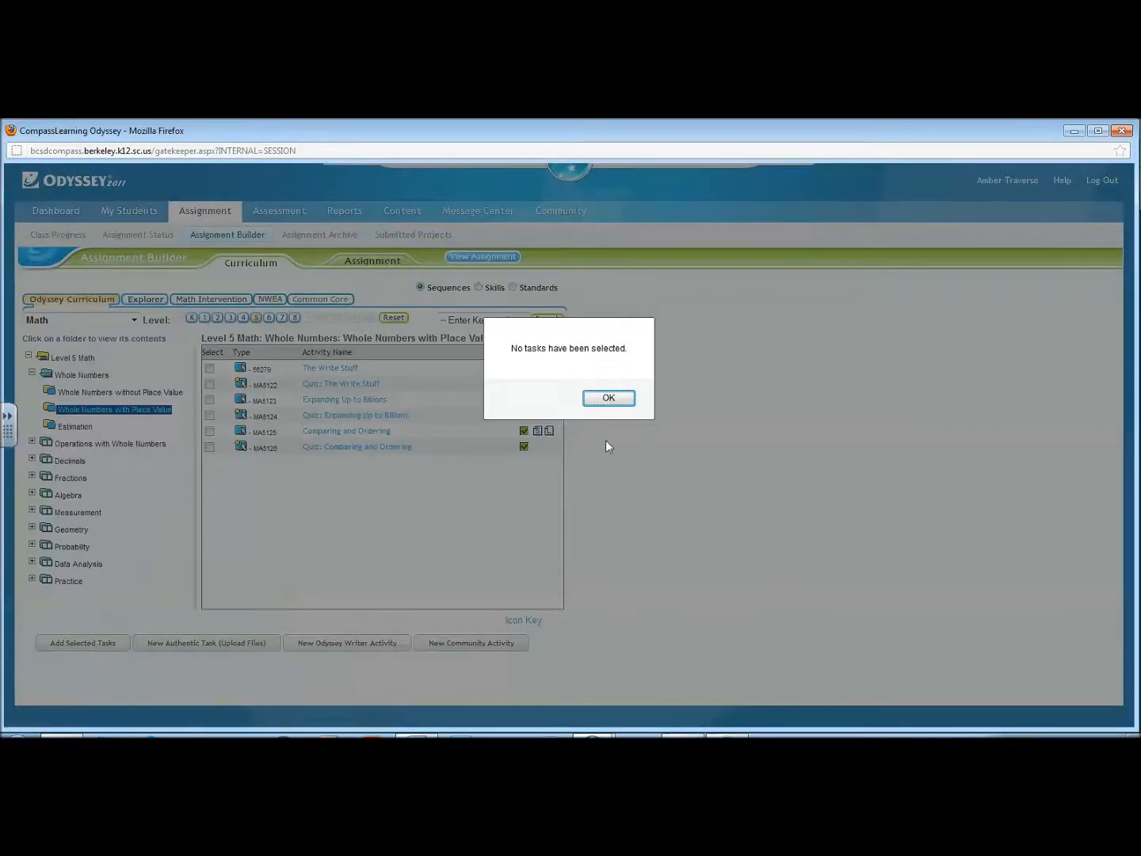
pyautogui.click(608, 398)
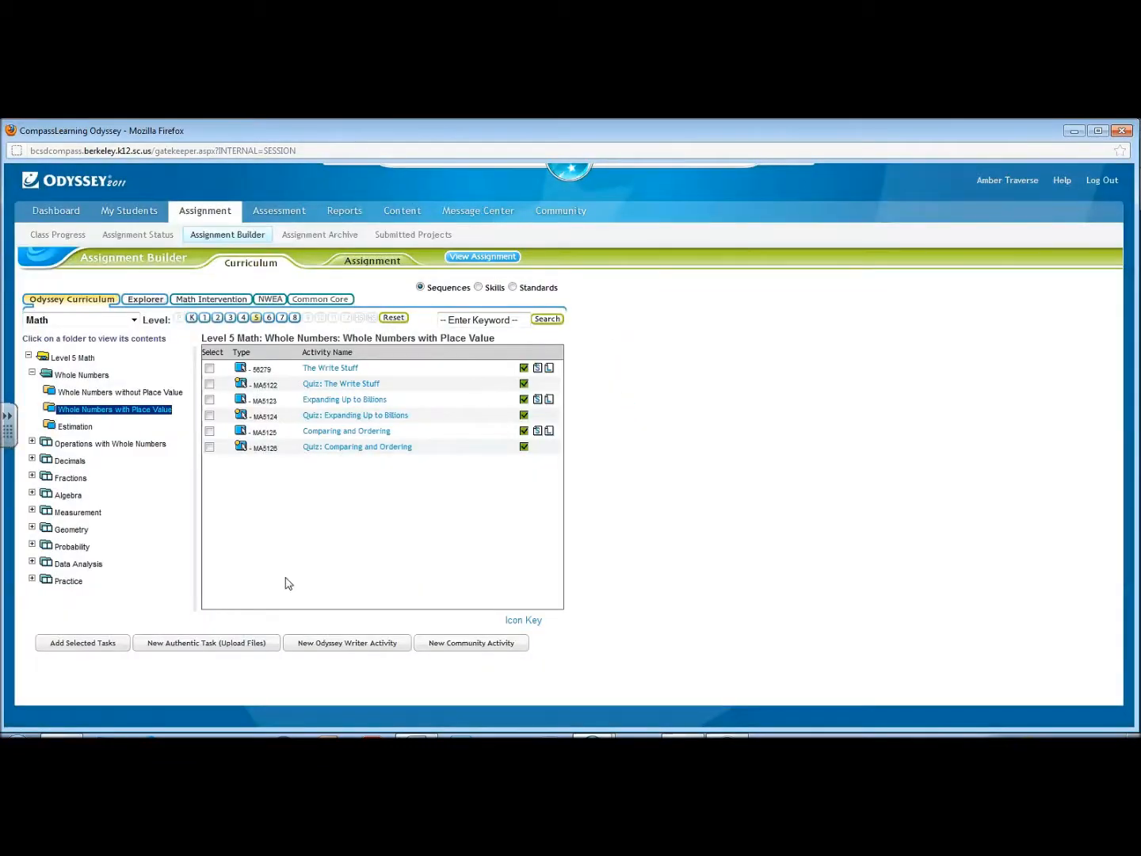
# Step: Select all six activities and quizzes of the lesson and add them to the assignment a second time
pyautogui.click(210, 368)
pyautogui.click(210, 384)
pyautogui.click(210, 400)
pyautogui.click(210, 416)
pyautogui.click(210, 432)
pyautogui.click(94, 643)
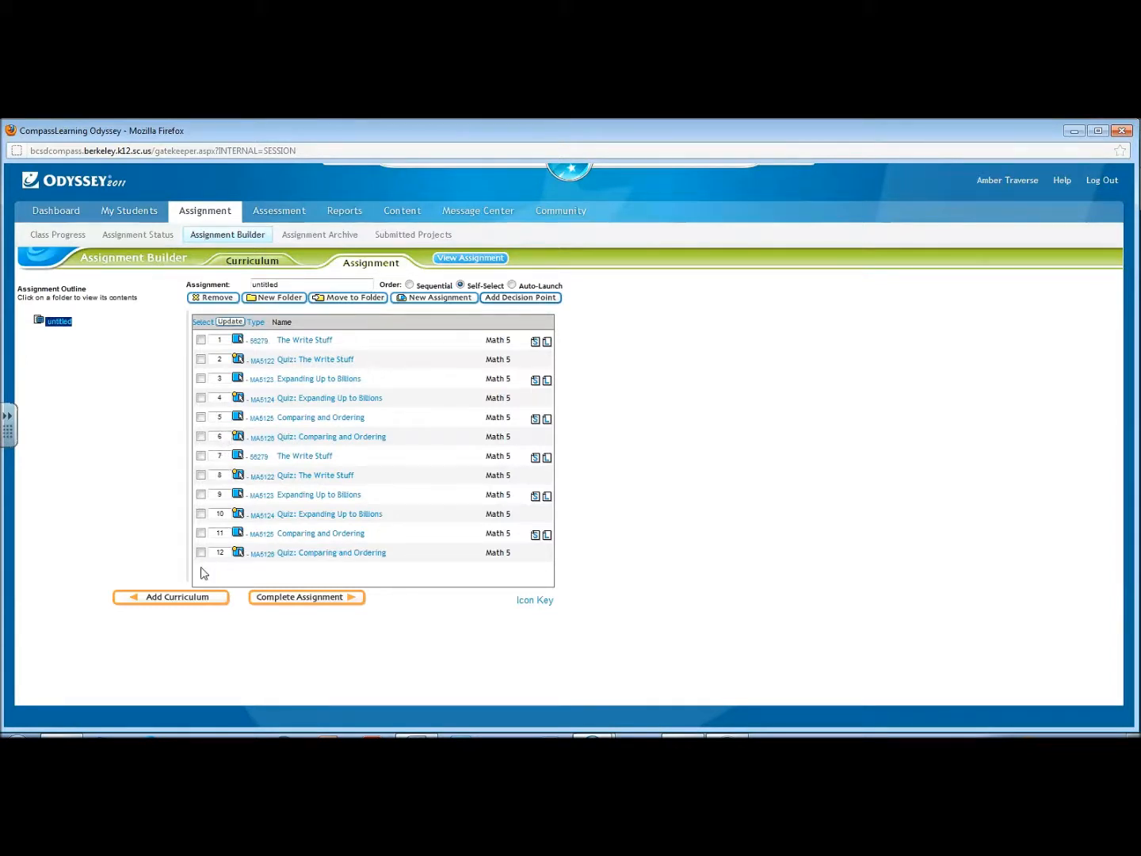
# Step: Start completing the assignment and check the availability choices, keeping My Assignments
pyautogui.click(335, 599)
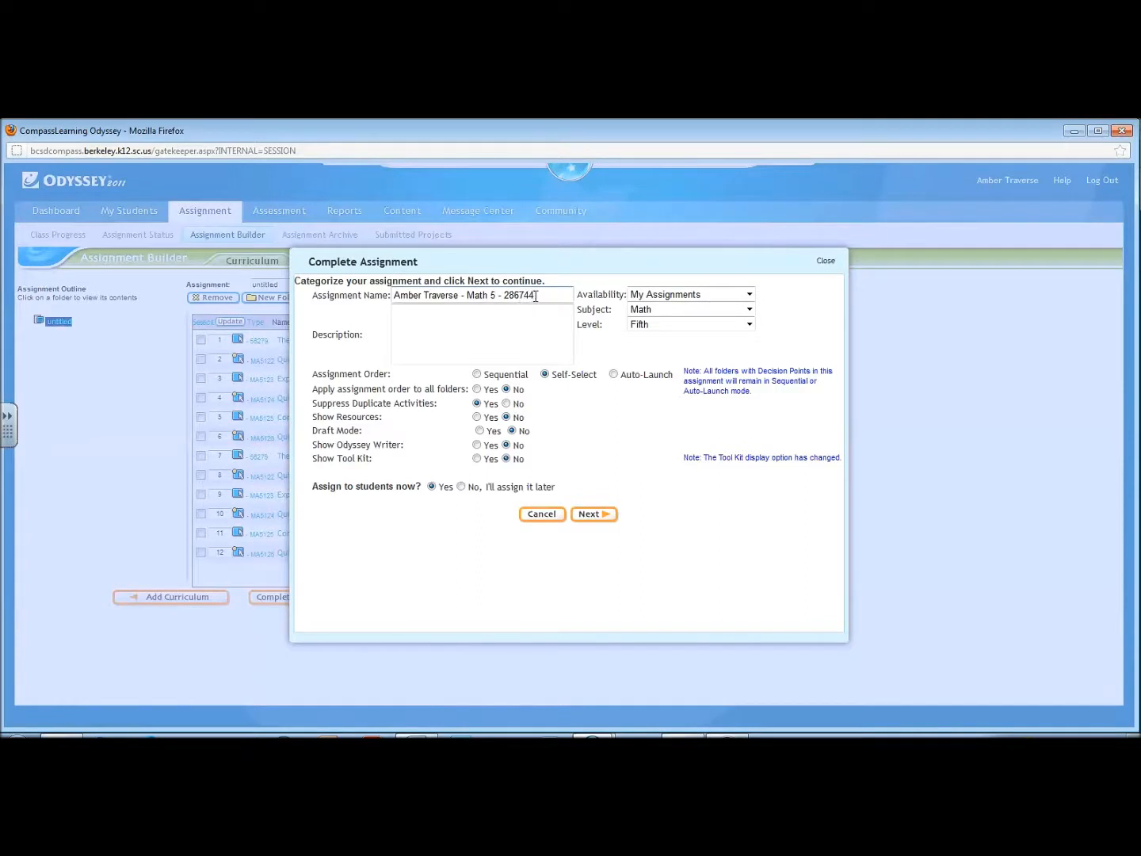
pyautogui.click(727, 296)
pyautogui.click(737, 294)
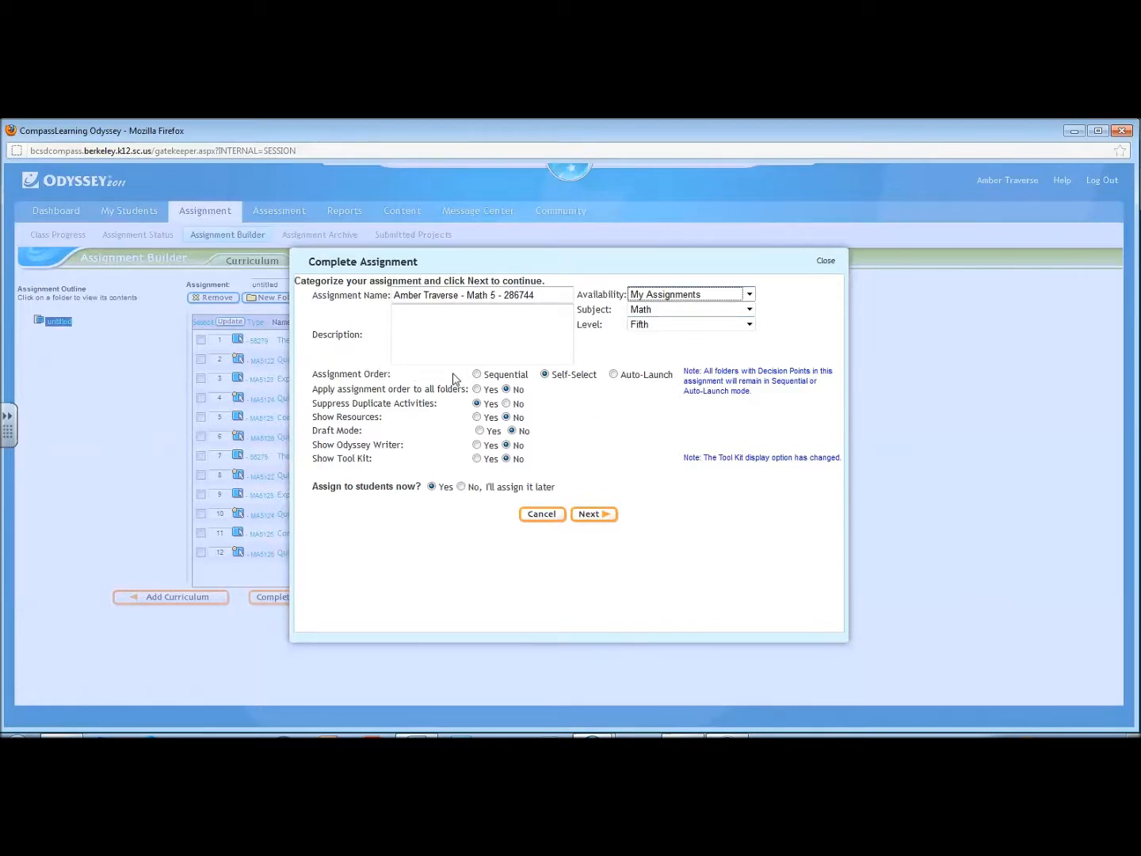
# Step: Try the Sequential and Self-Select orders, set the assignment order to Auto-Launch, and apply it to all folders
pyautogui.click(477, 374)
pyautogui.click(544, 375)
pyautogui.click(614, 379)
pyautogui.click(477, 390)
# Step: Continue to the student assignment page and select the teacher's Gr.3 class to receive the assignment
pyautogui.click(608, 519)
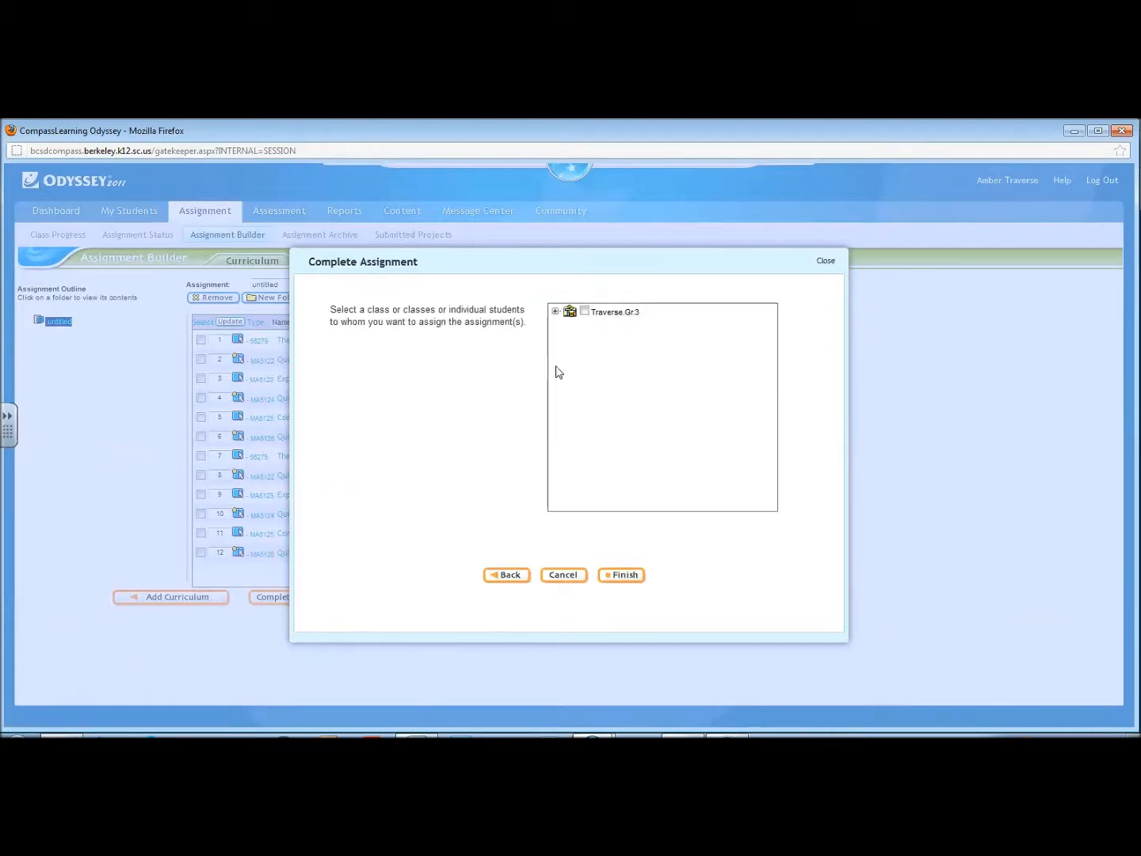
pyautogui.click(585, 313)
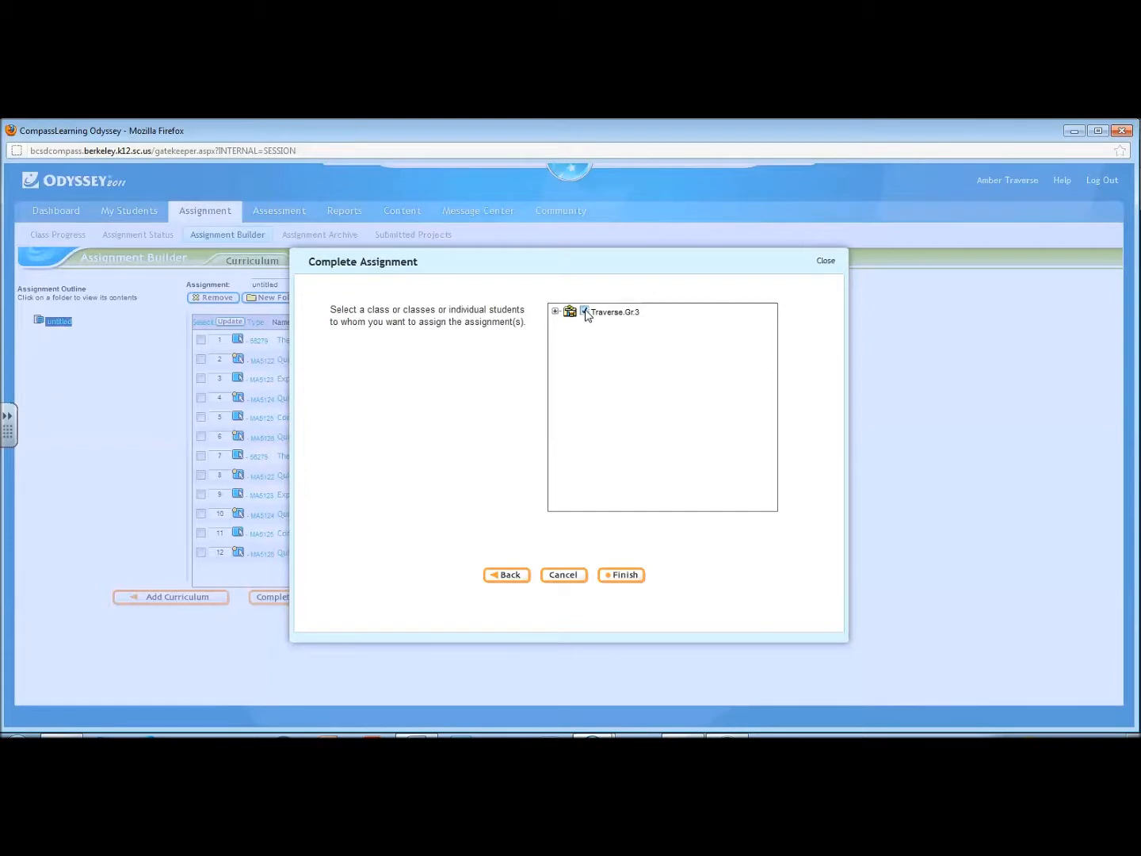